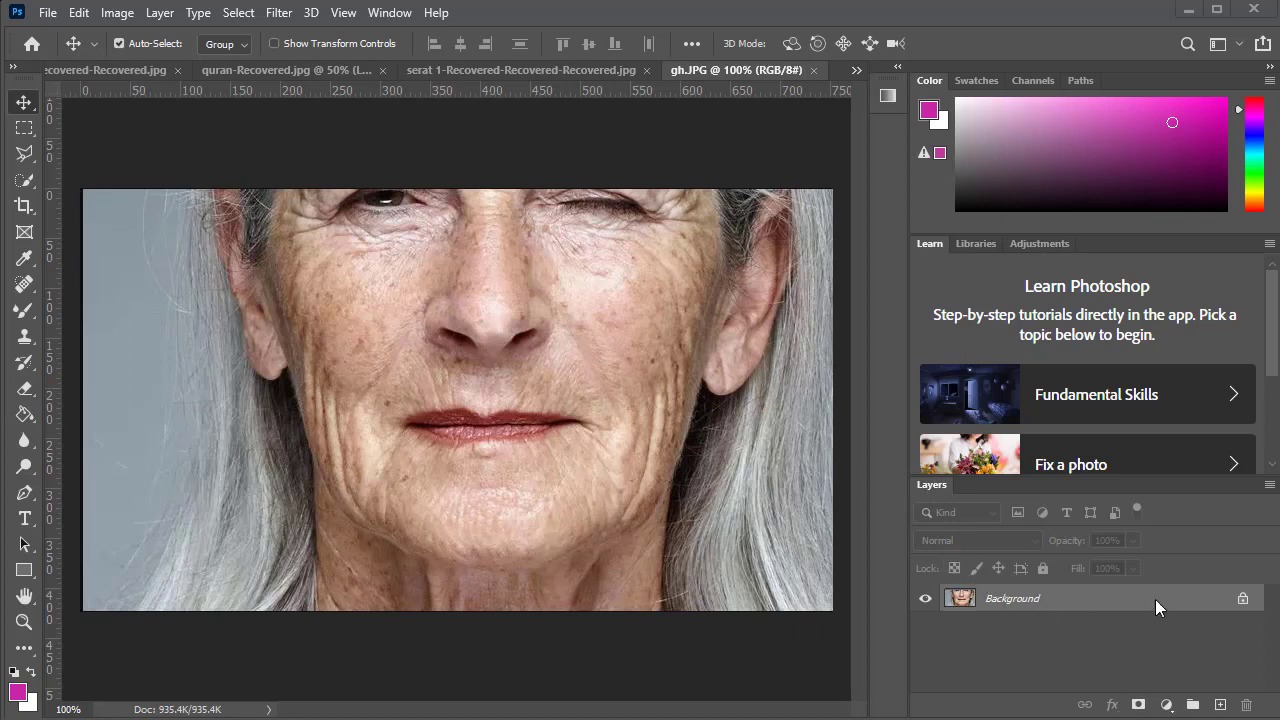
Step: Unlock the portrait layer and duplicate it as Layer 0 copy
{"action": "left_click", "coordinate": [1245, 600]}
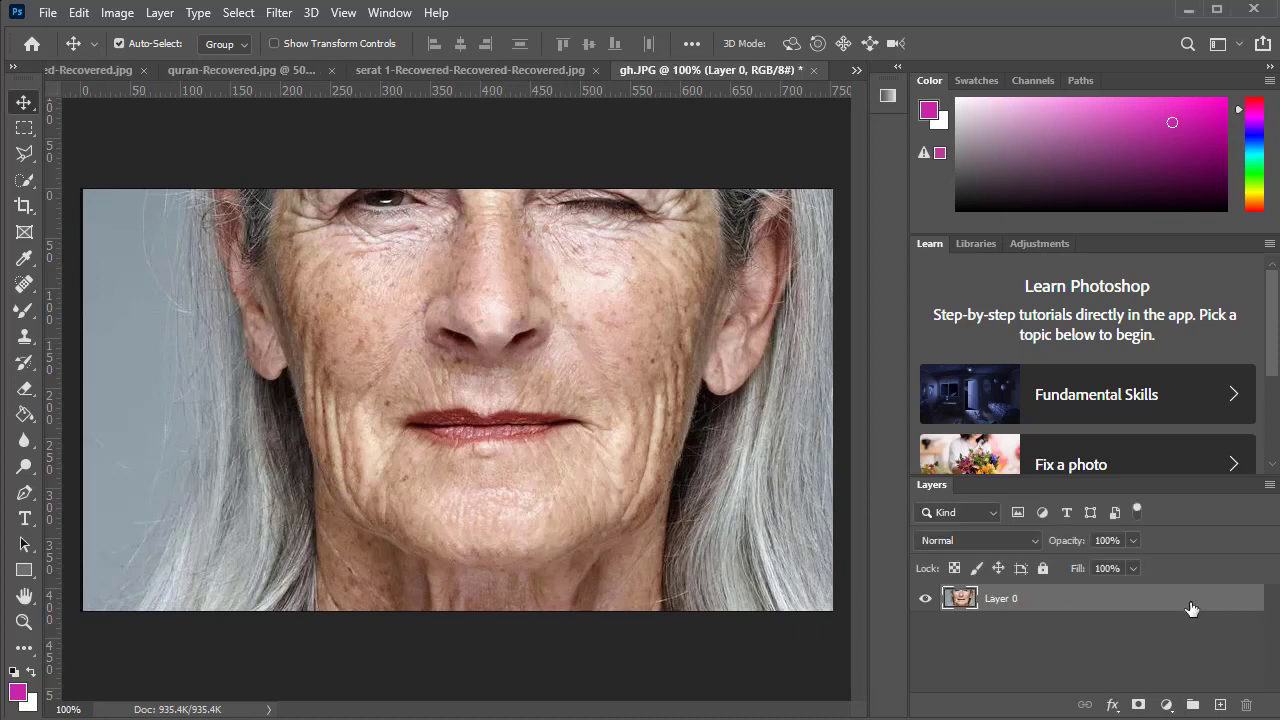
{"action": "key", "text": "ctrl"}
{"action": "key", "text": "ctrl+j"}
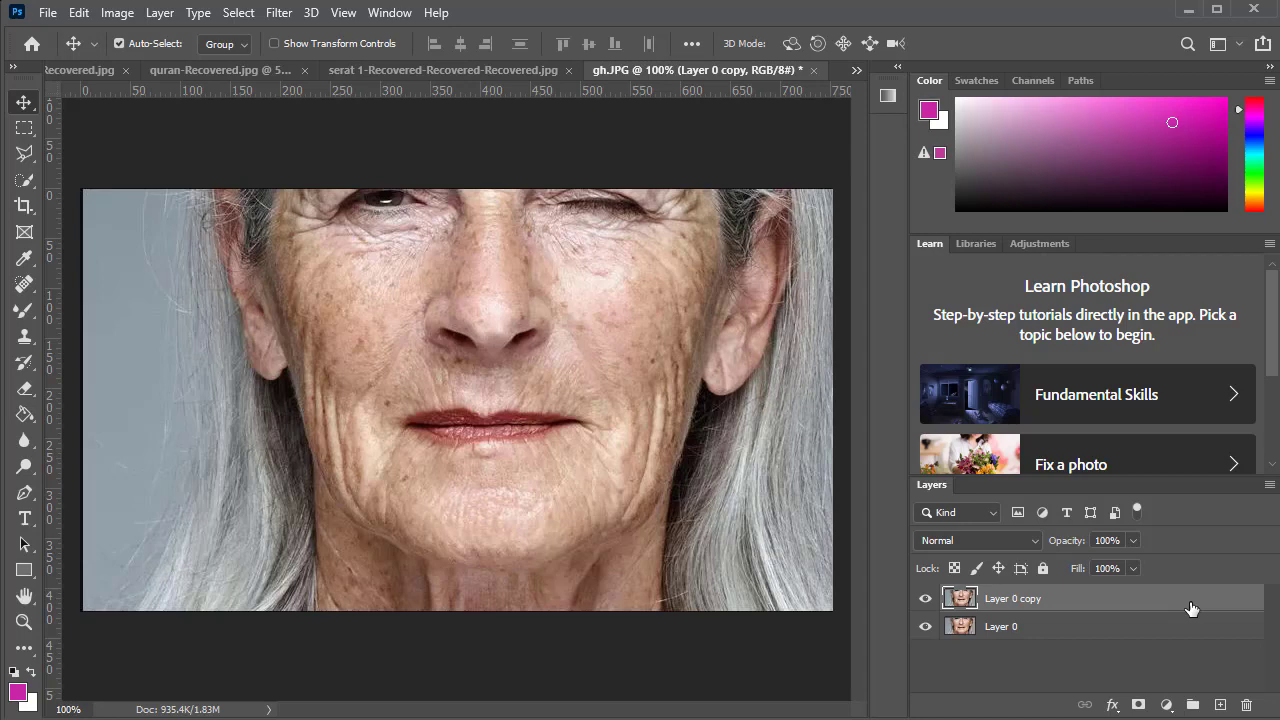
Step: Set the copy's blend mode to Vivid Light and invert it so the canvas turns flat grey
{"action": "left_click", "coordinate": [1030, 540]}
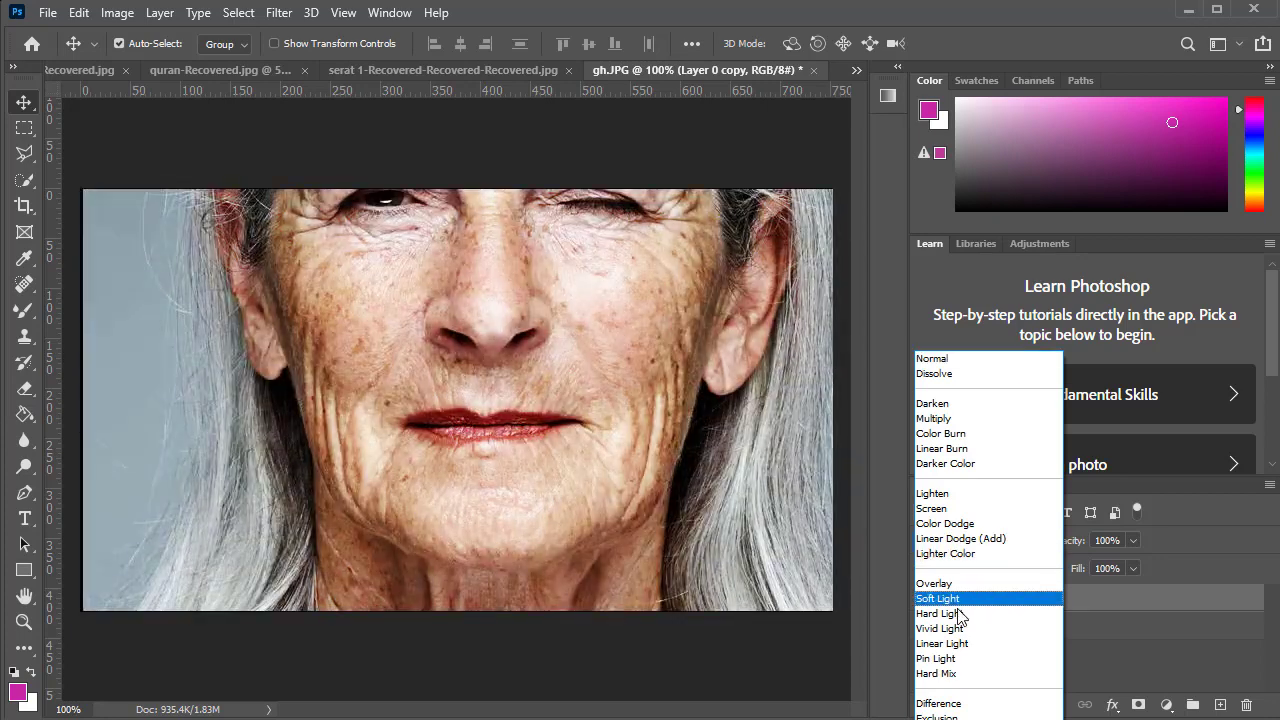
{"action": "left_click", "coordinate": [953, 628]}
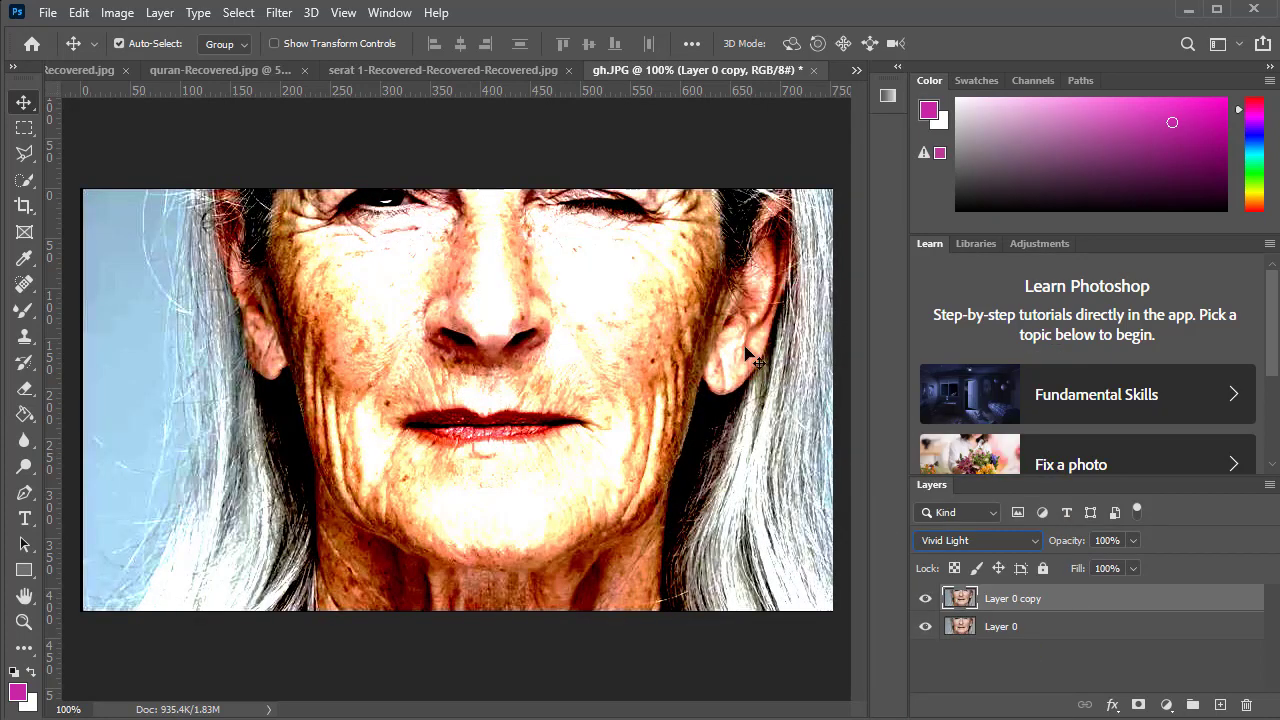
{"action": "key", "text": "ctrl"}
{"action": "key", "text": "ctrl"}
{"action": "key", "text": "ctrl+i"}
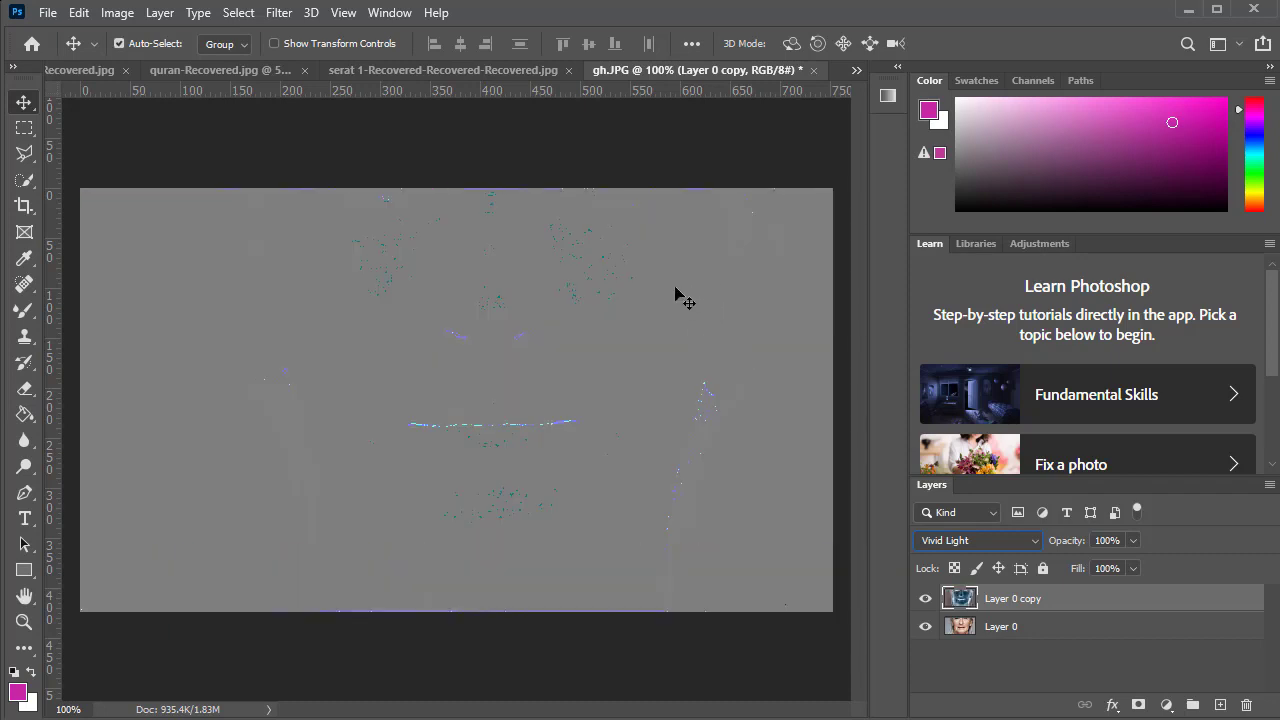
Step: Apply a High Pass filter with 8.4-pixel radius to Layer 0 copy
{"action": "left_click", "coordinate": [289, 13]}
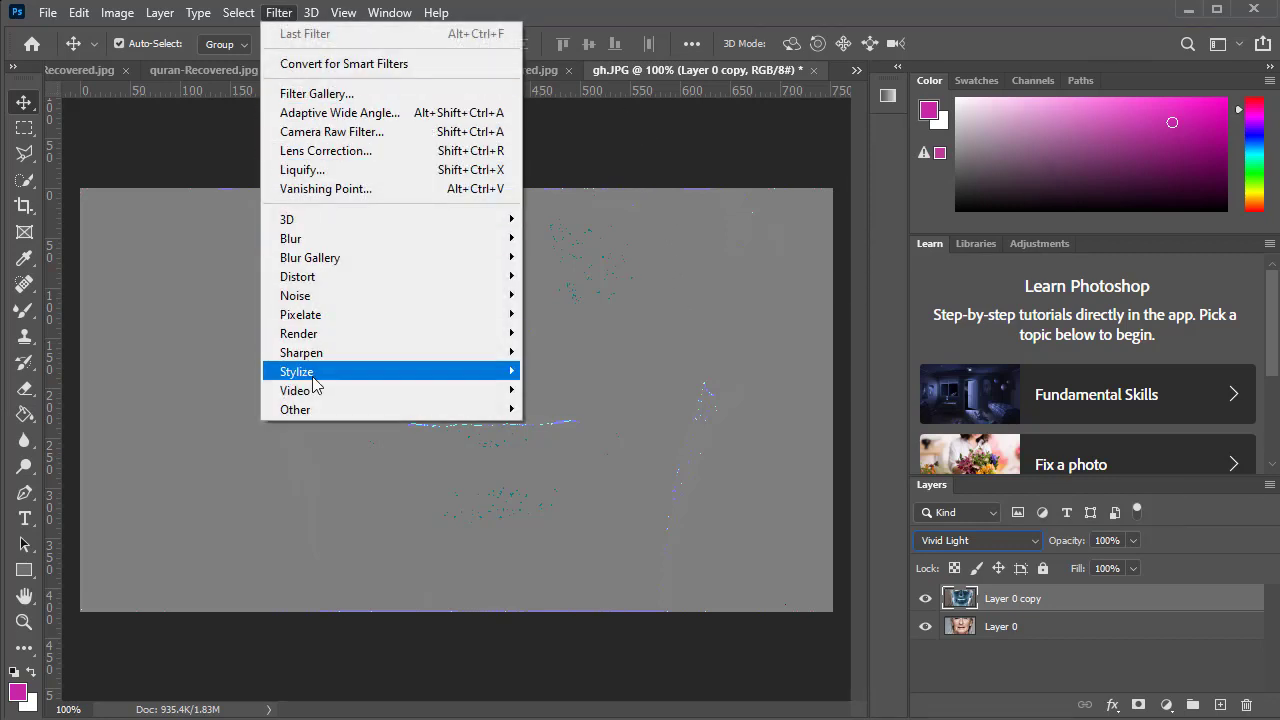
{"action": "mouse_move", "coordinate": [390, 410]}
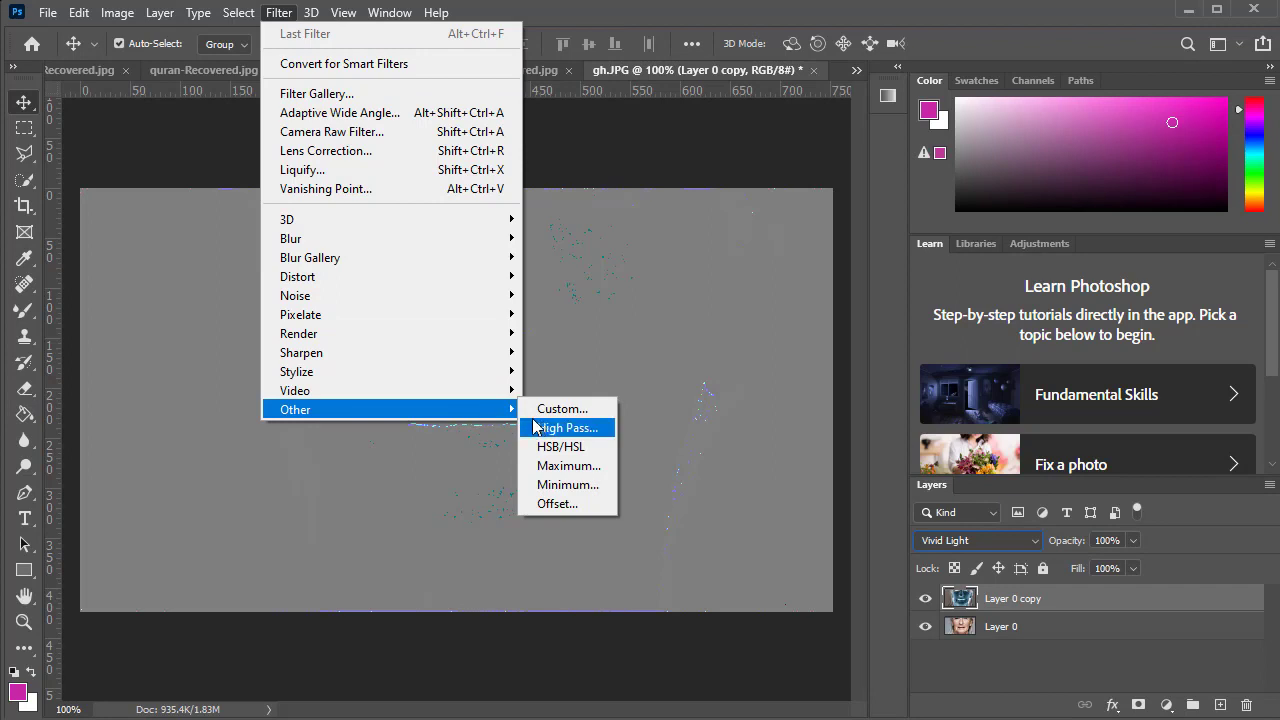
{"action": "left_click", "coordinate": [567, 428]}
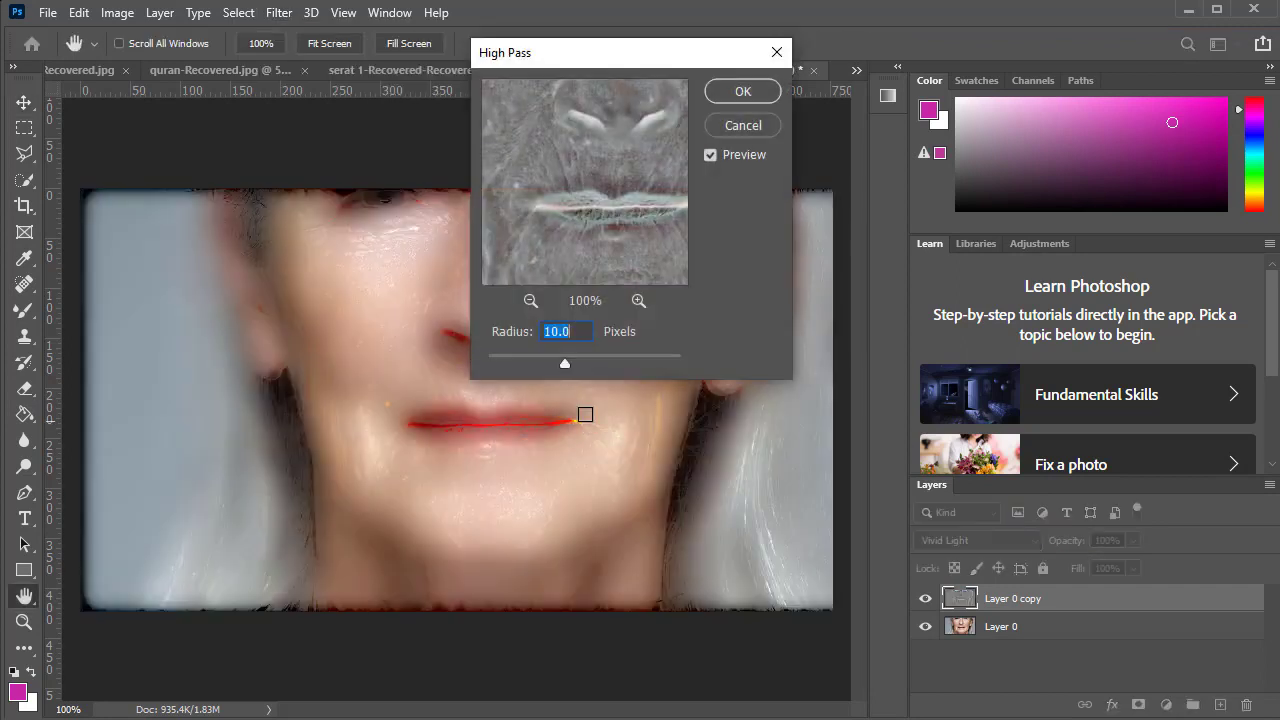
{"action": "left_click_drag", "start_coordinate": [627, 65], "coordinate": [860, 216]}
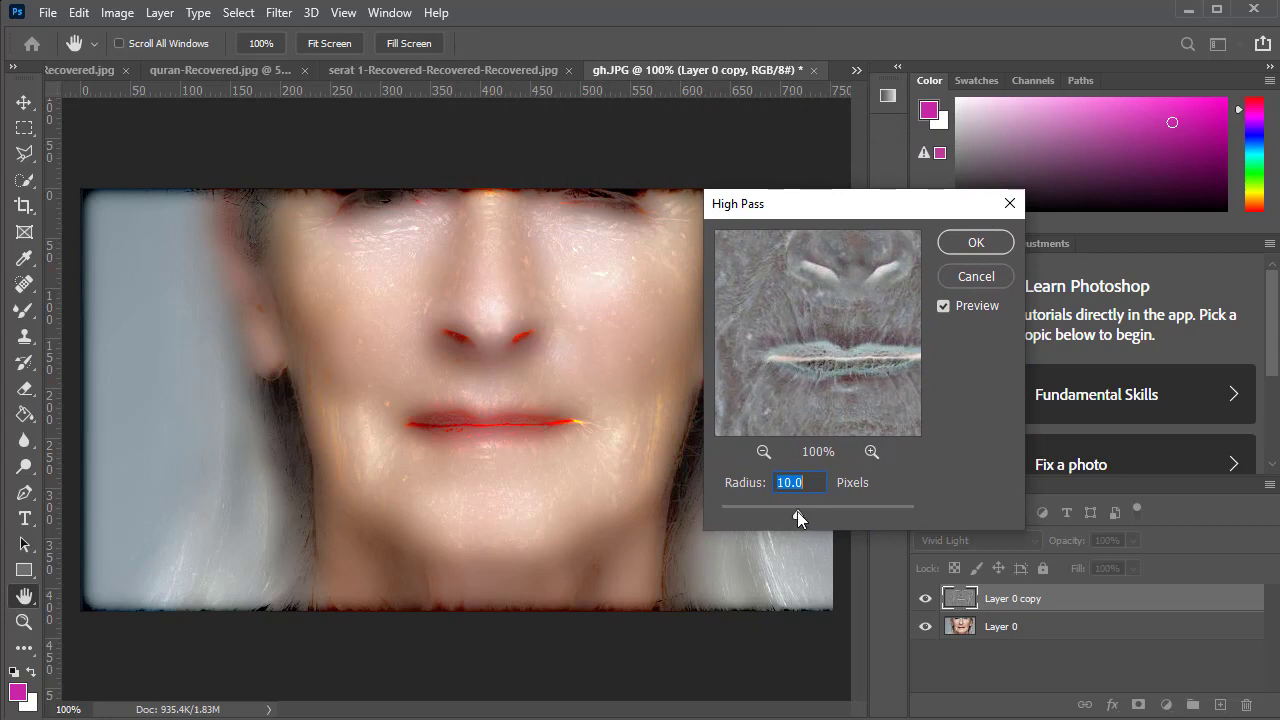
{"action": "mouse_move", "coordinate": [795, 511]}
{"action": "left_mouse_down"}
{"action": "mouse_move", "coordinate": [778, 514]}
{"action": "mouse_move", "coordinate": [790, 517]}
{"action": "left_mouse_up"}
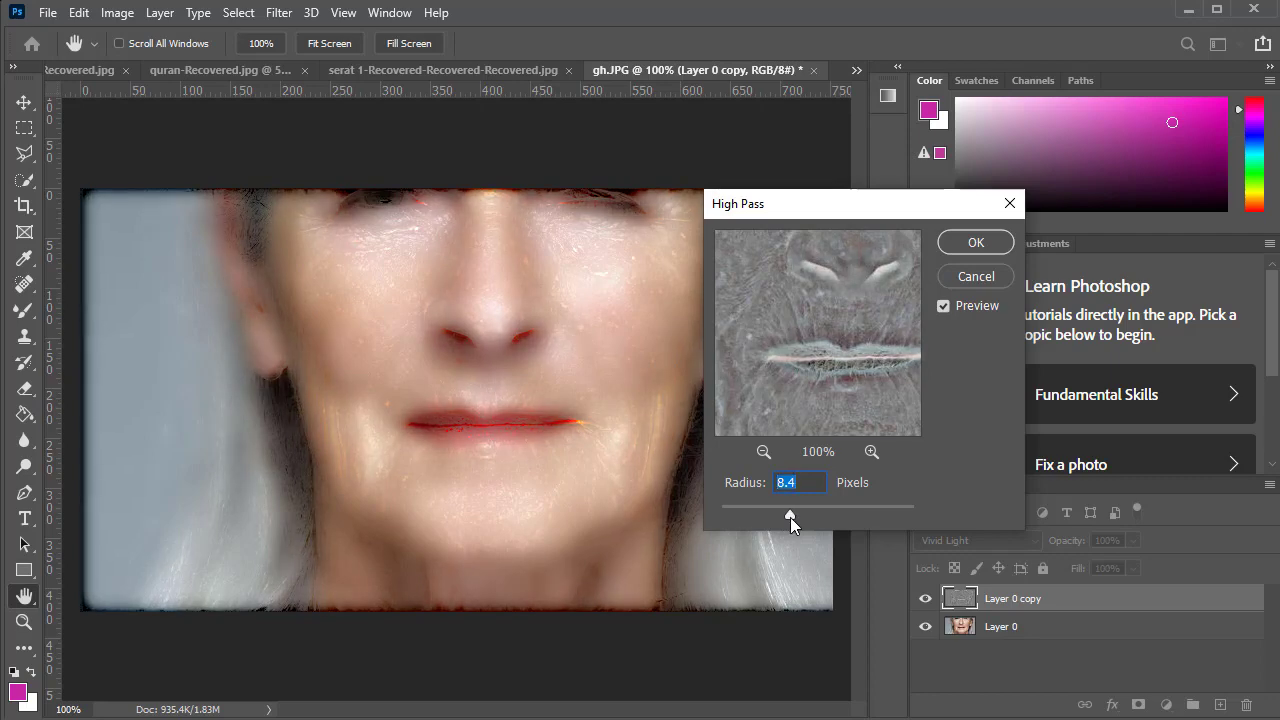
{"action": "left_click", "coordinate": [976, 243]}
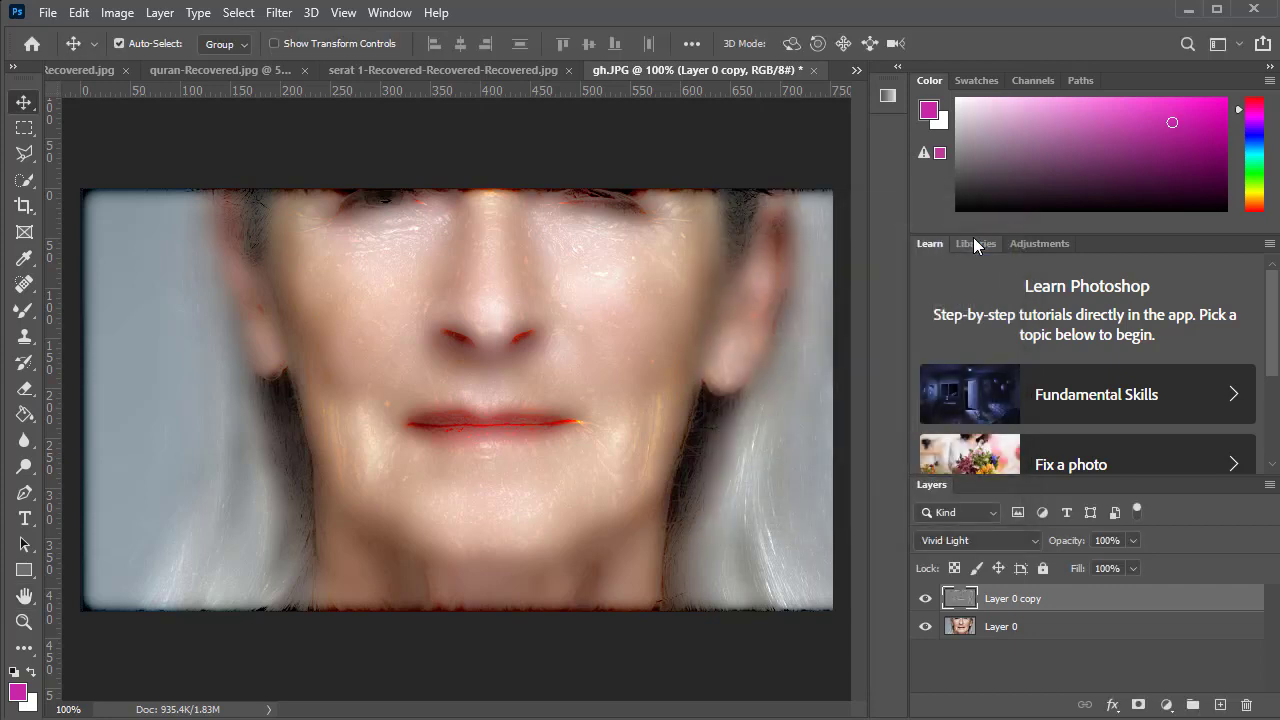
Step: Apply a 0.2-pixel Gaussian Blur to Layer 0 copy
{"action": "left_click", "coordinate": [276, 13]}
{"action": "mouse_move", "coordinate": [300, 238]}
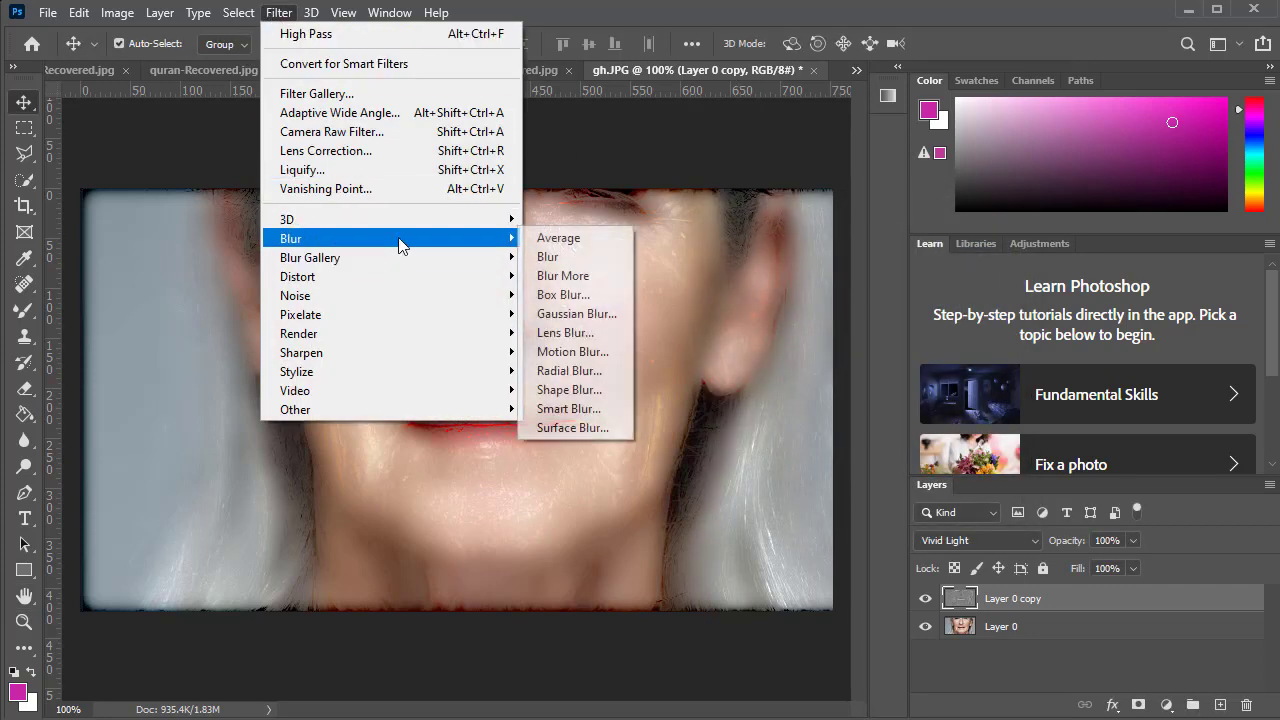
{"action": "left_click", "coordinate": [607, 314]}
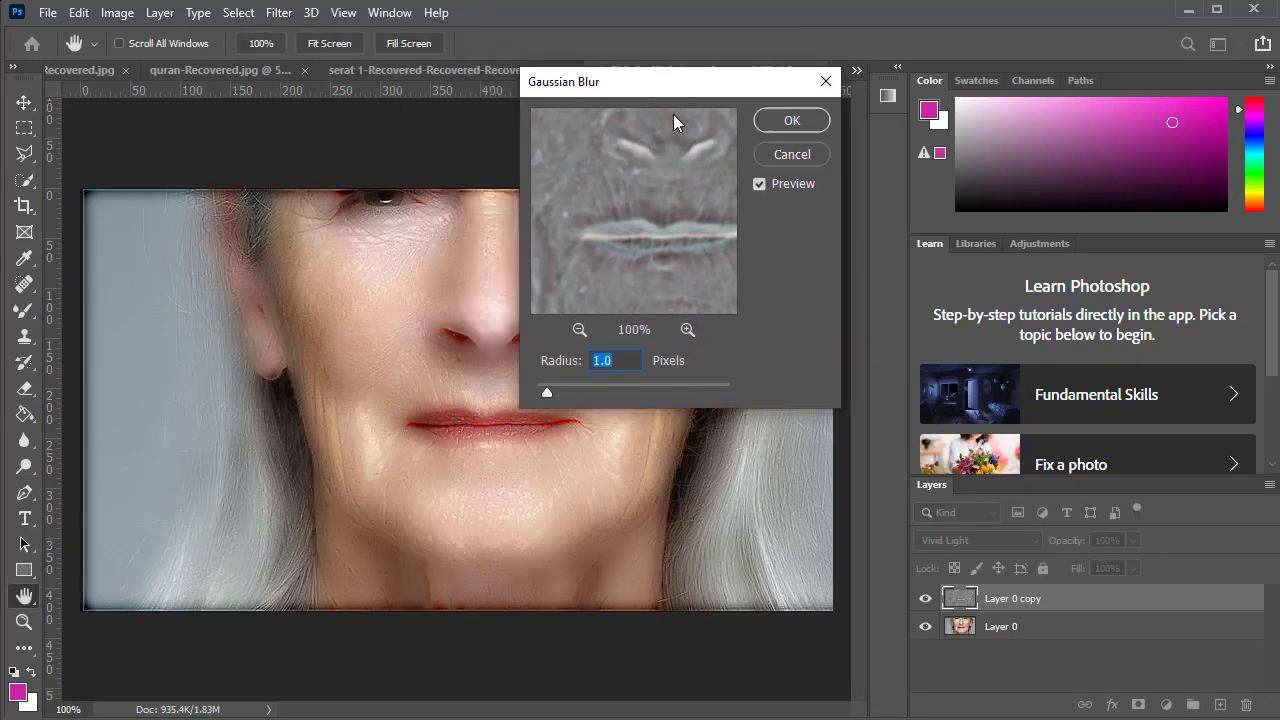
{"action": "left_click_drag", "start_coordinate": [600, 81], "coordinate": [753, 243]}
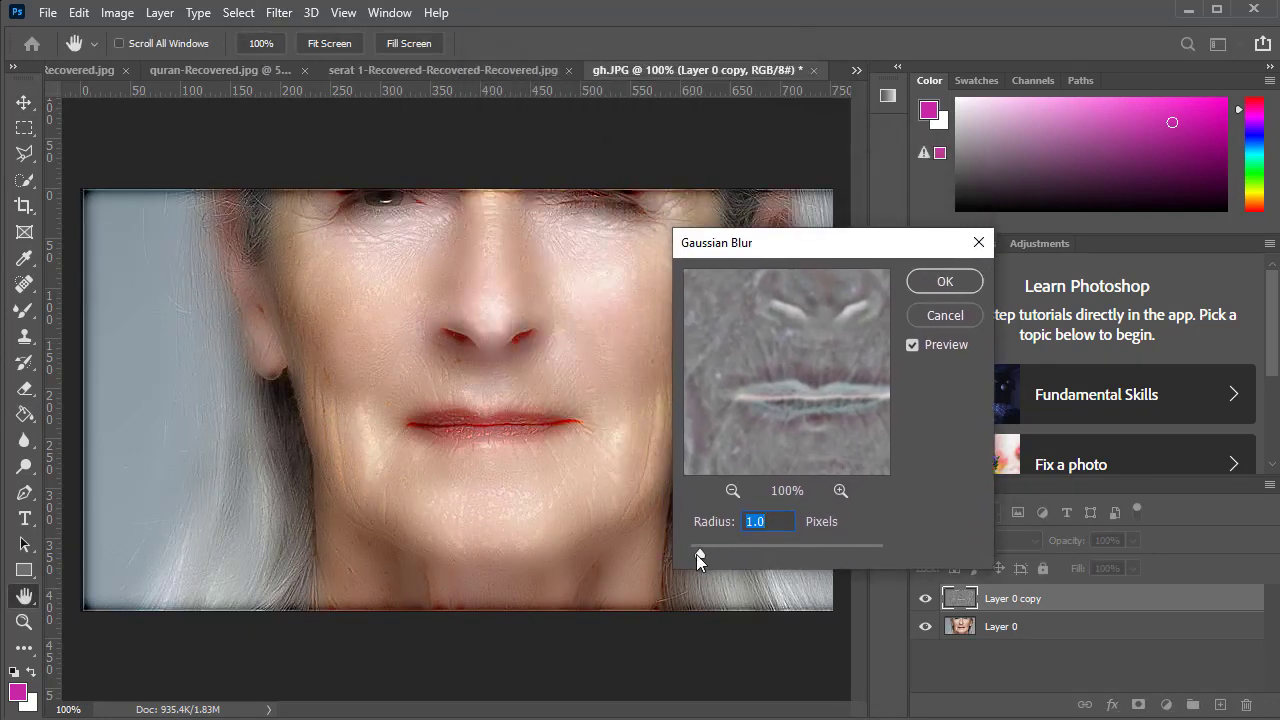
{"action": "left_click_drag", "start_coordinate": [697, 555], "coordinate": [691, 549]}
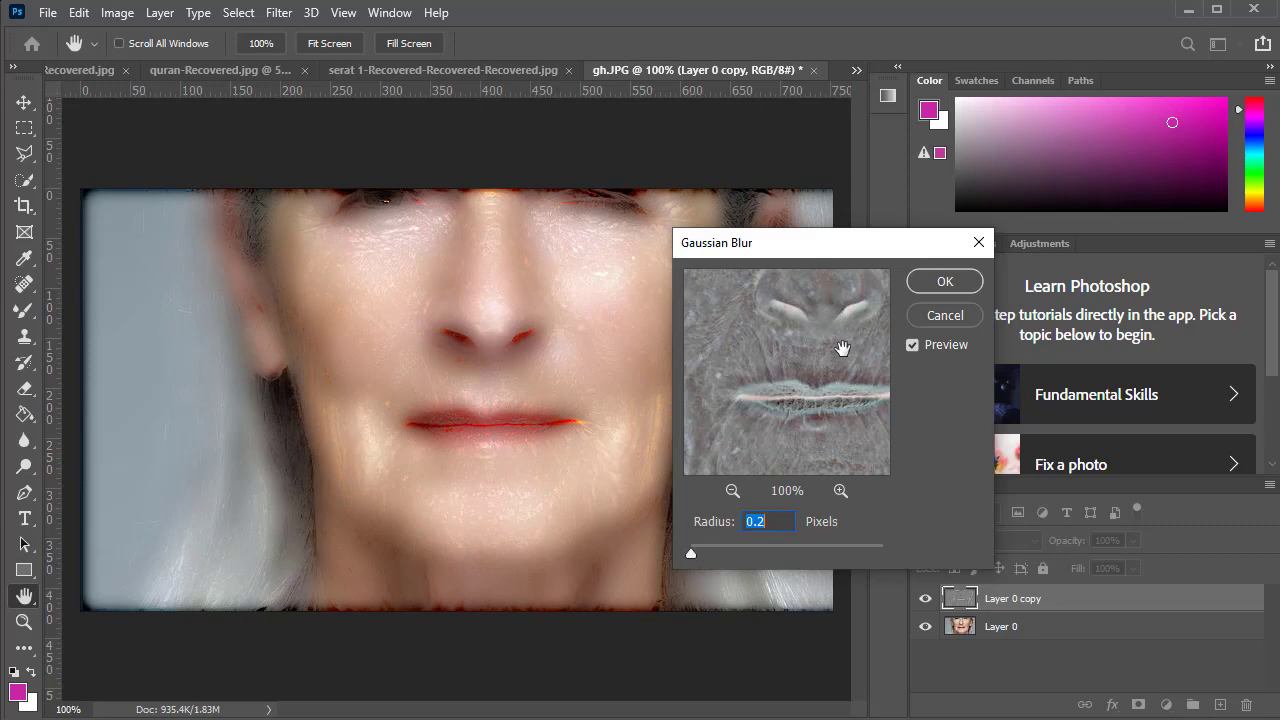
{"action": "left_click", "coordinate": [940, 283]}
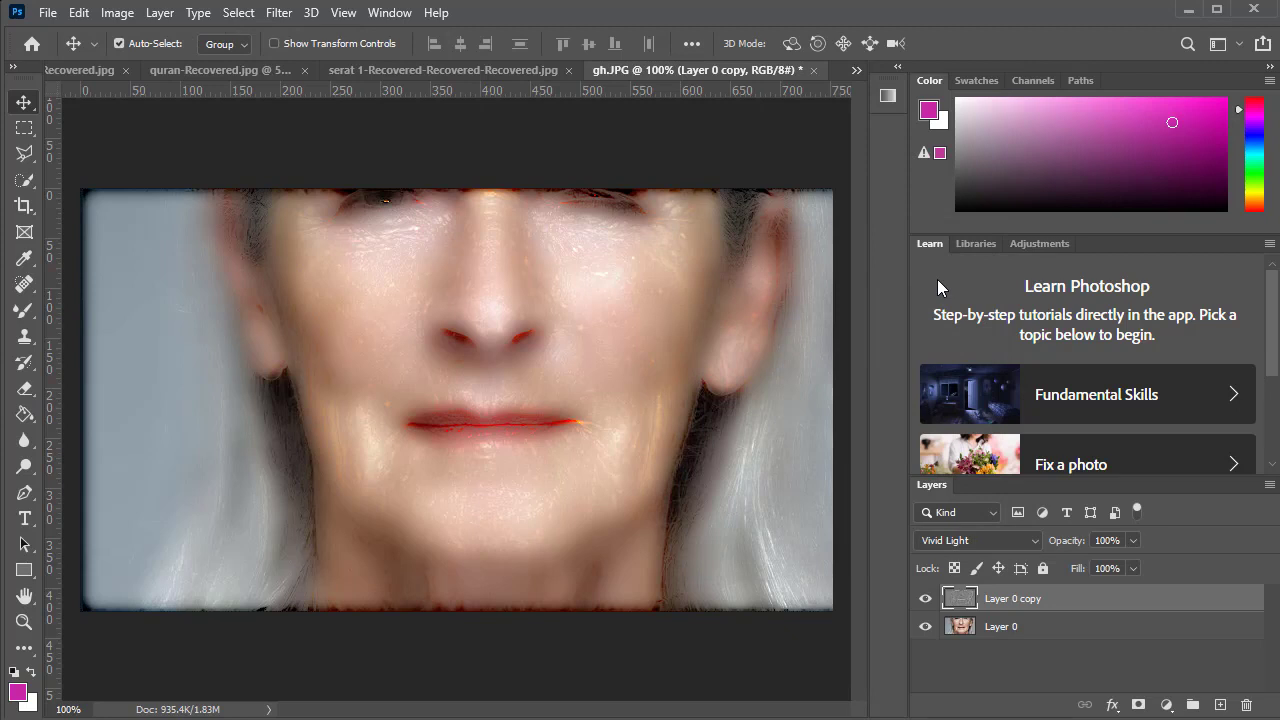
Step: Add a layer mask to Layer 0 copy and invert it to black, hiding the smoothing
{"action": "left_click", "coordinate": [1141, 706]}
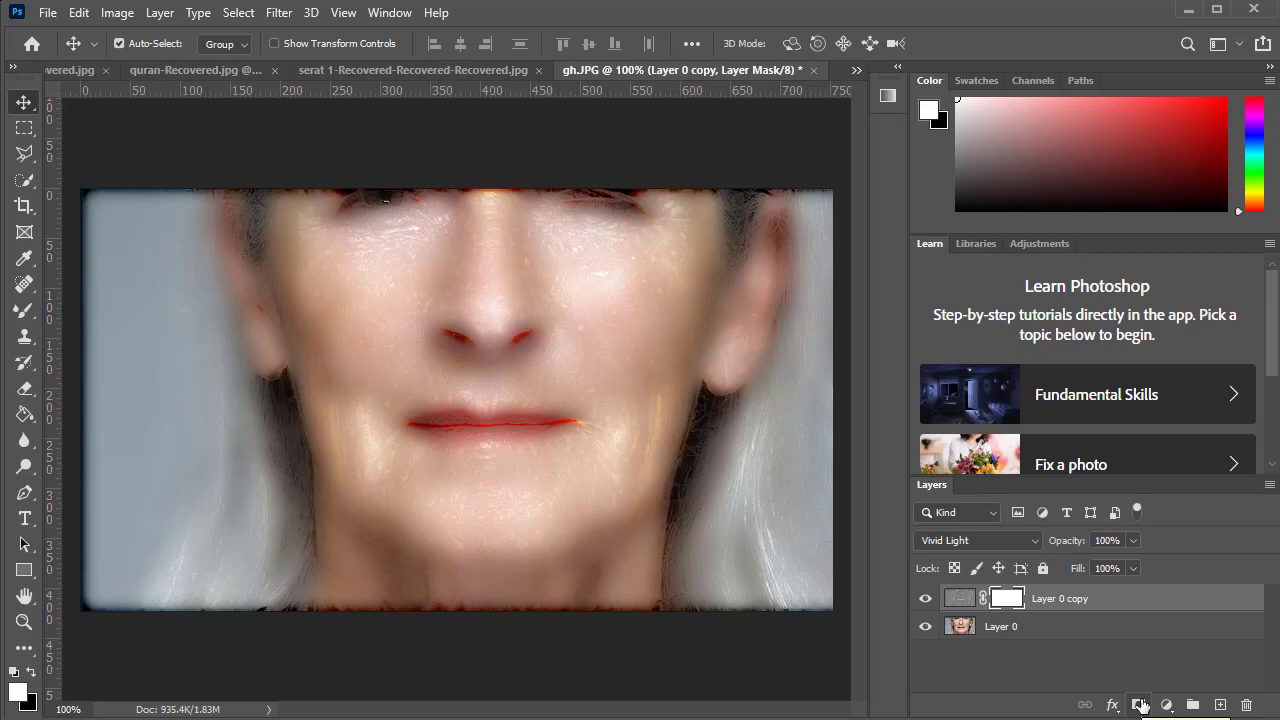
{"action": "key", "text": "ctrl"}
{"action": "key", "text": "ctrl+i"}
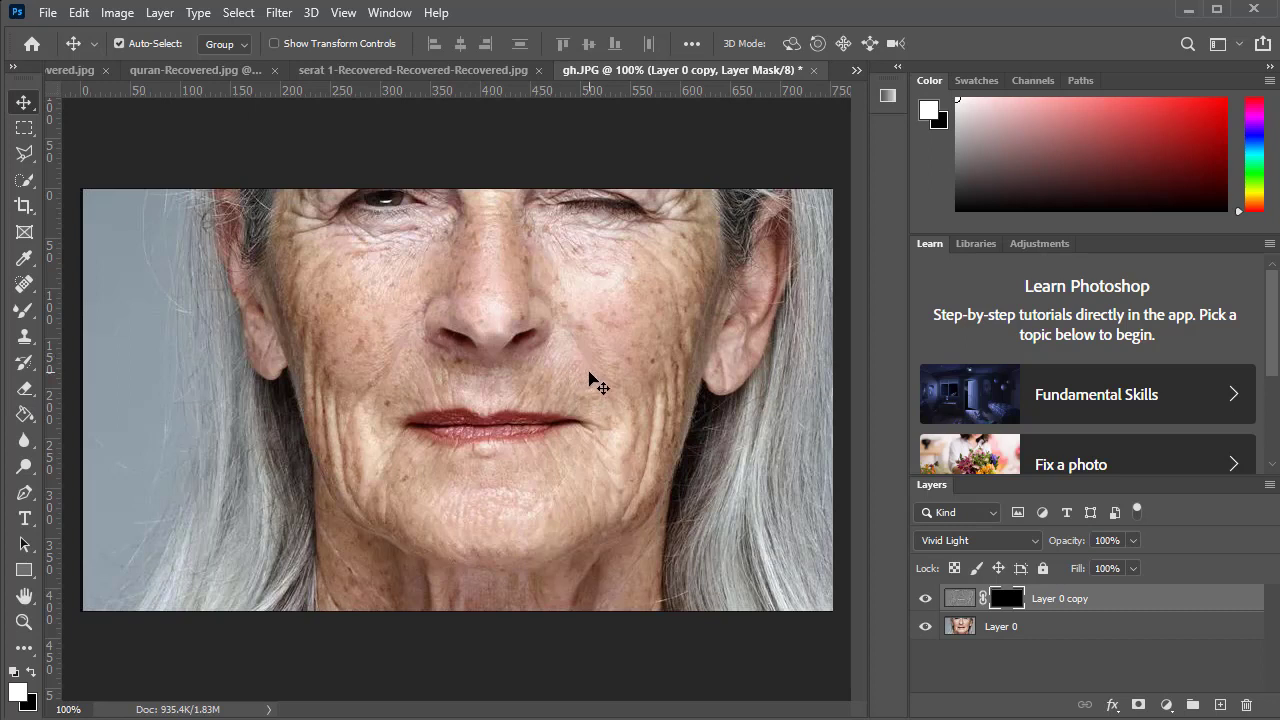
Step: Pick the Brush tool at 18 px, then paint and undo a trial stroke beside the nose
{"action": "left_click", "coordinate": [22, 314]}
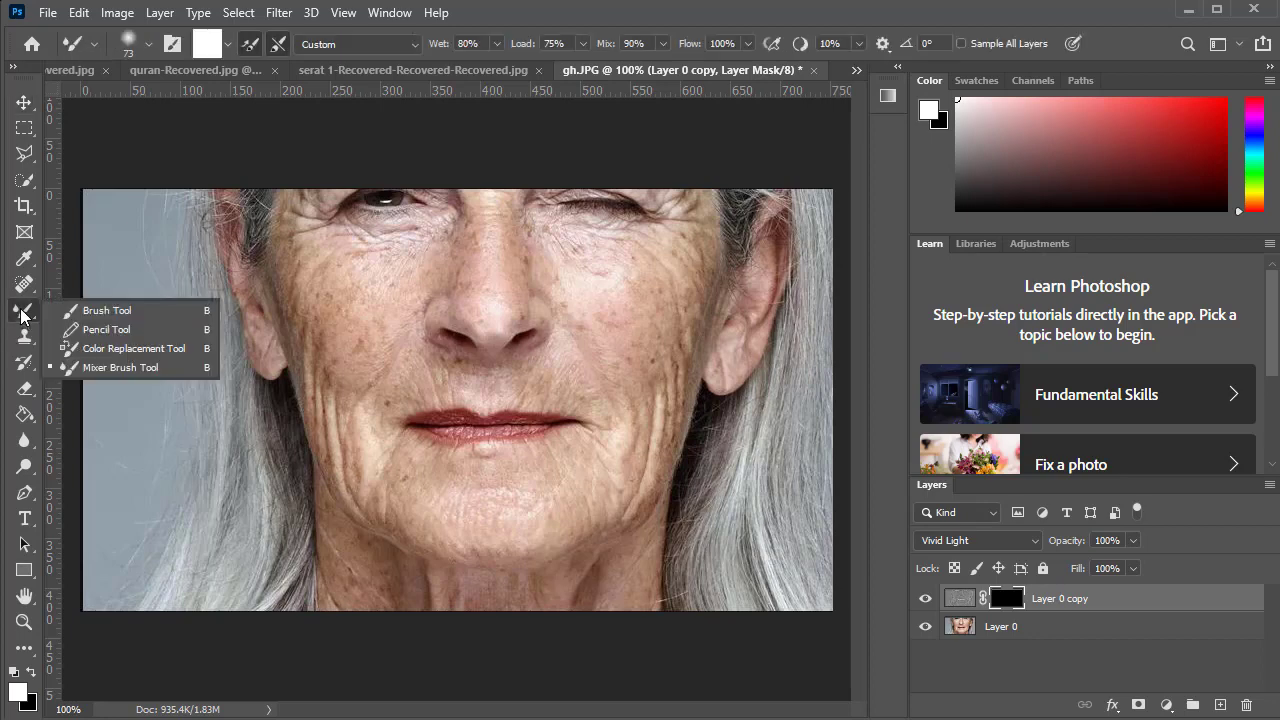
{"action": "left_click", "coordinate": [100, 310]}
{"action": "right_click", "coordinate": [512, 400]}
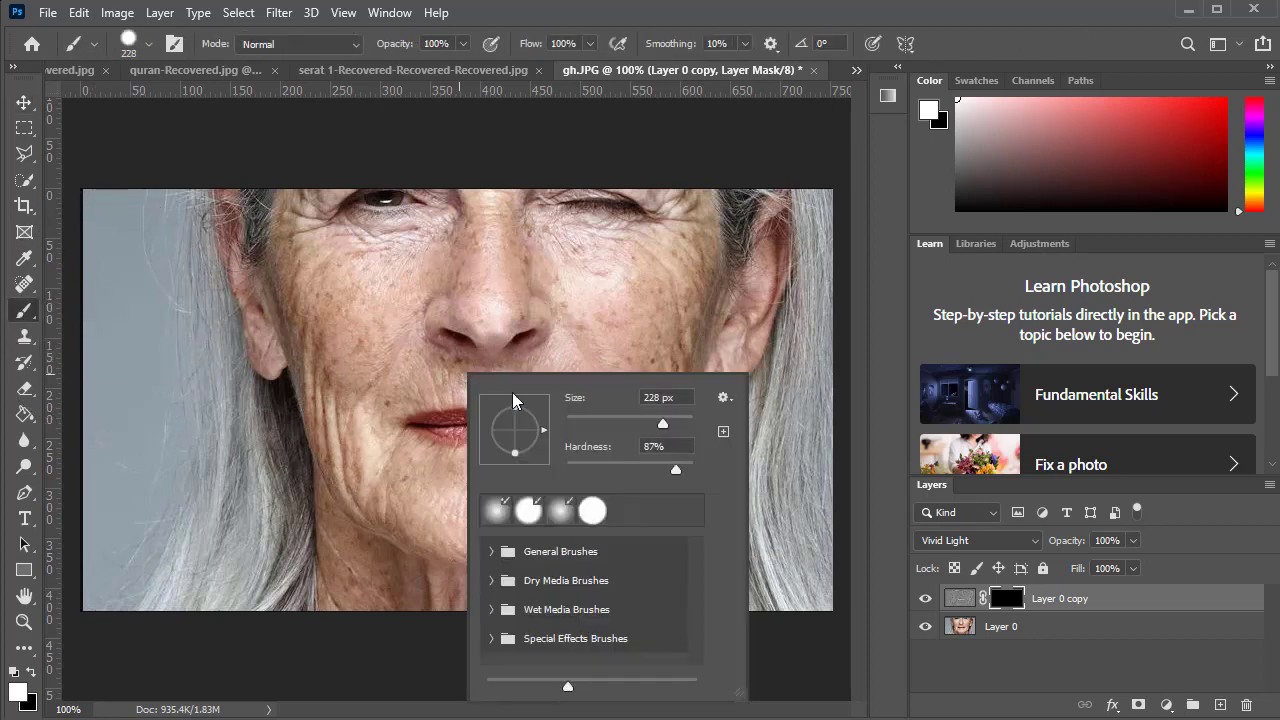
{"action": "left_click", "coordinate": [605, 420]}
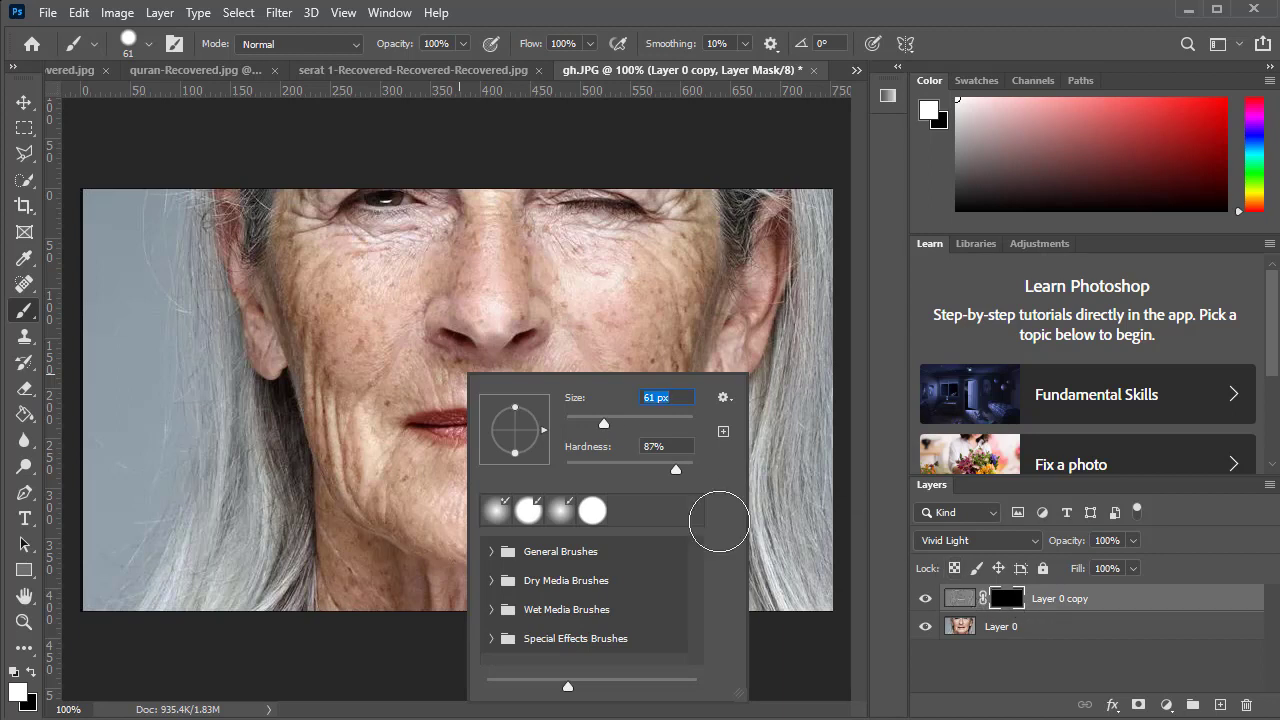
{"action": "left_click", "coordinate": [586, 421]}
{"action": "left_click", "coordinate": [577, 426]}
{"action": "left_click", "coordinate": [558, 314]}
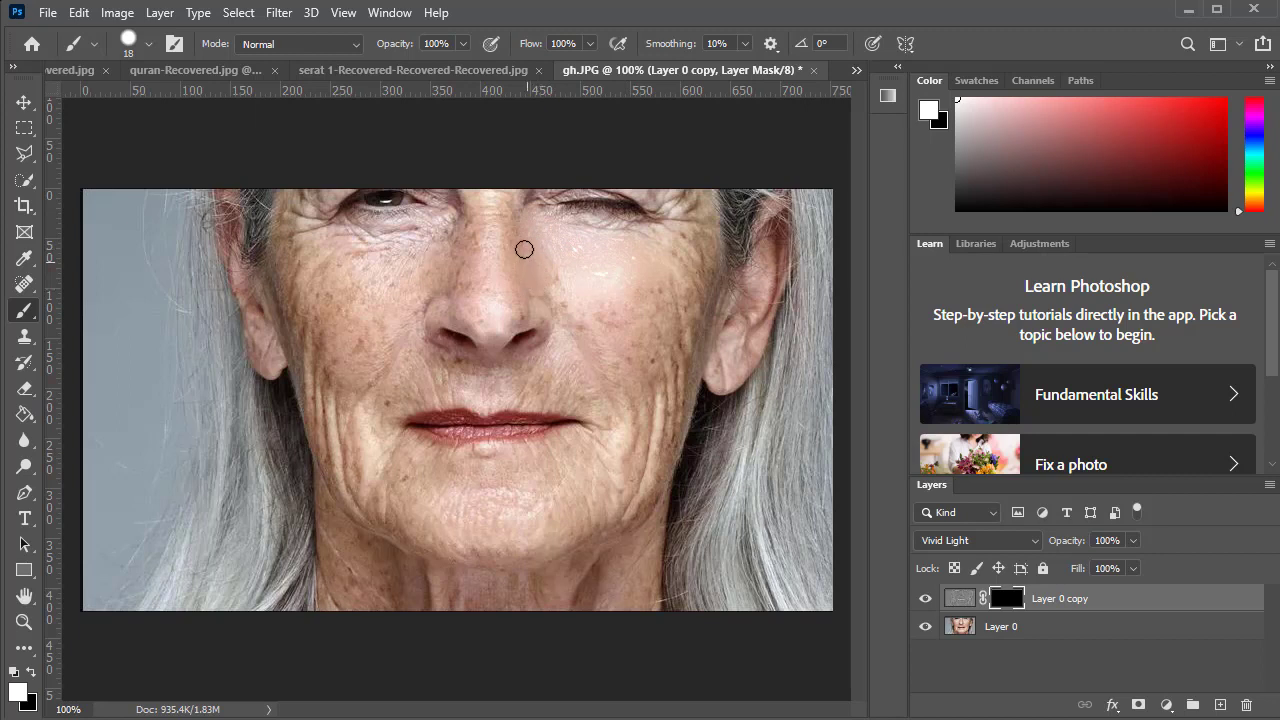
{"action": "mouse_move", "coordinate": [537, 288]}
{"action": "left_mouse_down"}
{"action": "mouse_move", "coordinate": [549, 257]}
{"action": "mouse_move", "coordinate": [583, 326]}
{"action": "mouse_move", "coordinate": [560, 303]}
{"action": "mouse_move", "coordinate": [534, 299]}
{"action": "mouse_move", "coordinate": [557, 323]}
{"action": "mouse_move", "coordinate": [528, 313]}
{"action": "left_mouse_up"}
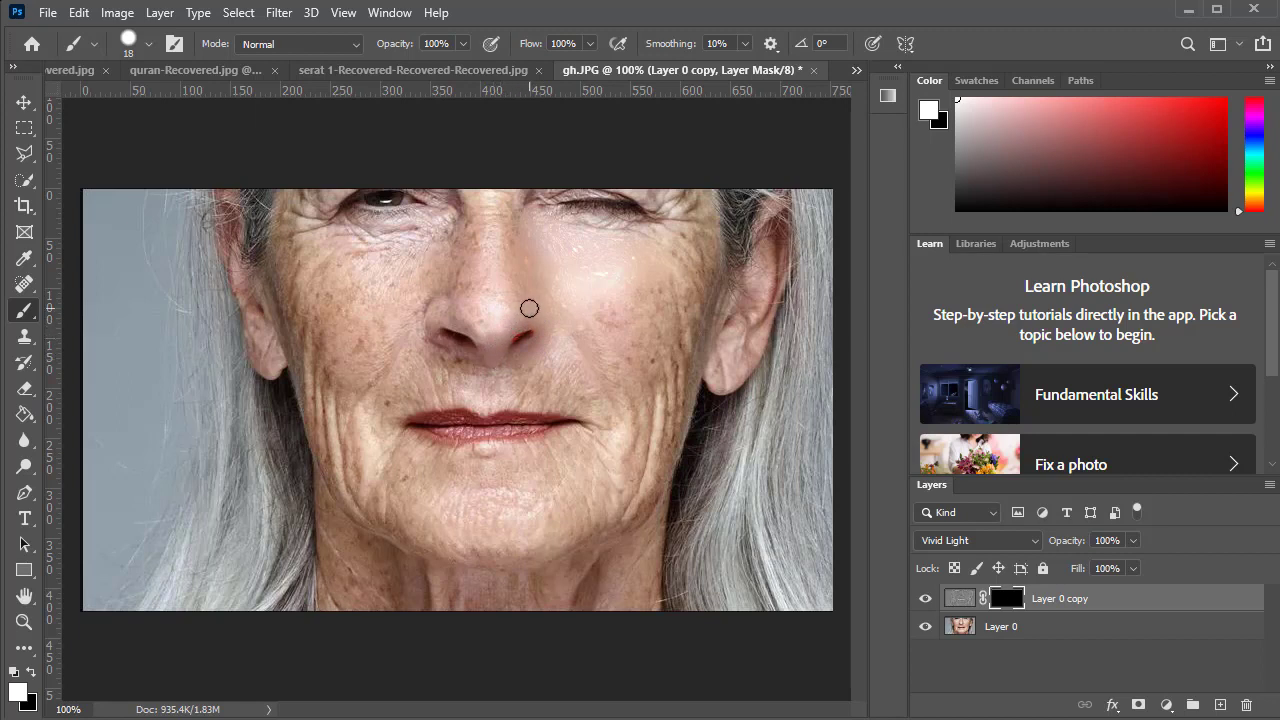
{"action": "key", "text": "ctrl+z"}
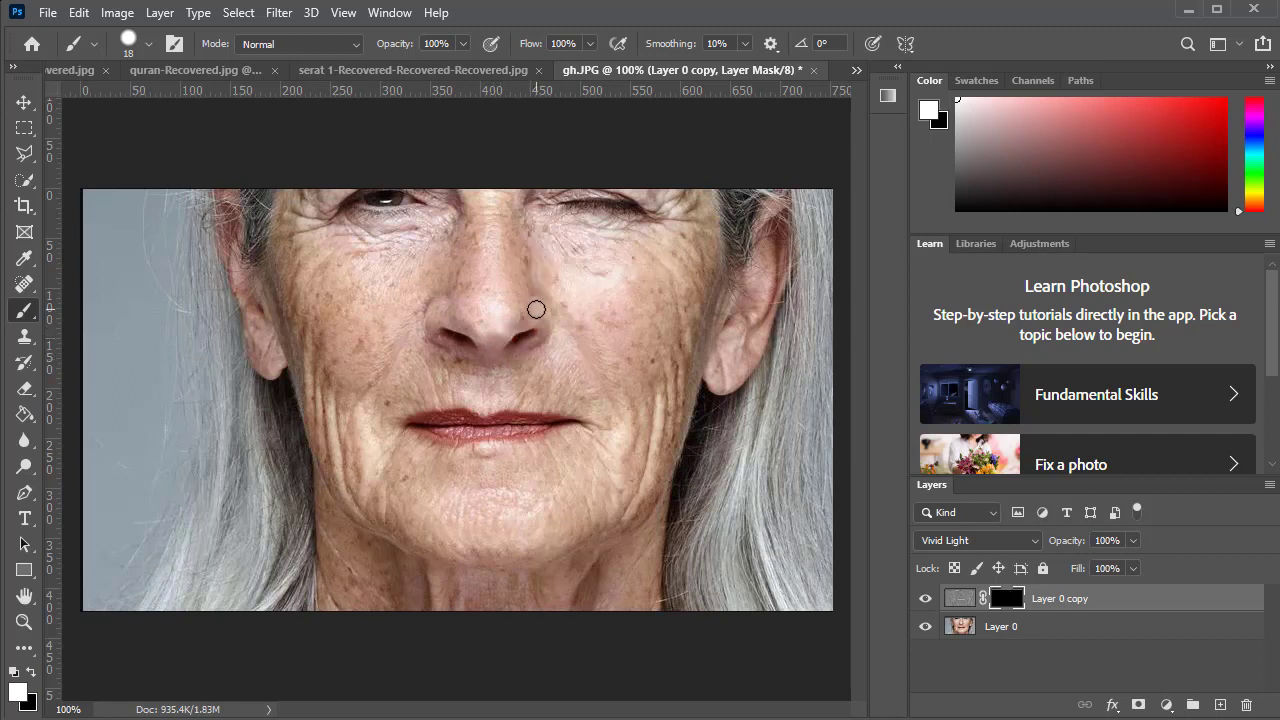
Step: Zoom into the face at 200%
{"action": "left_click", "coordinate": [24, 621]}
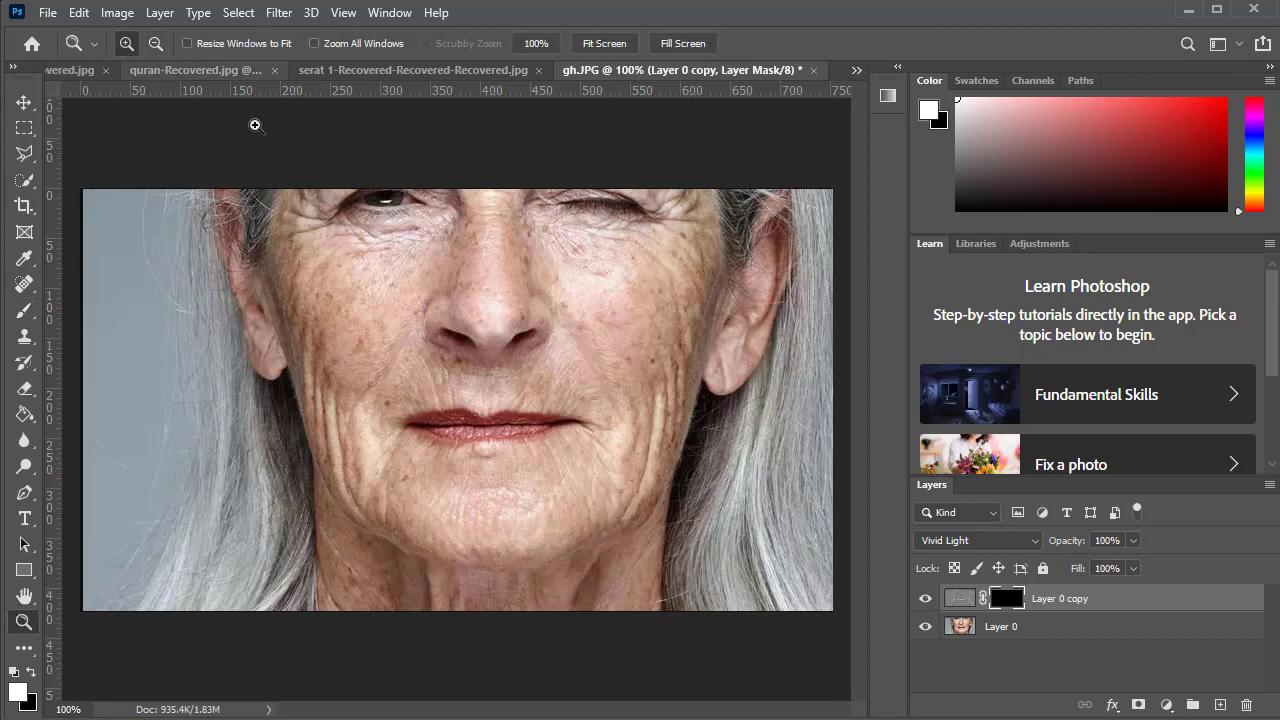
{"action": "left_click", "coordinate": [437, 228]}
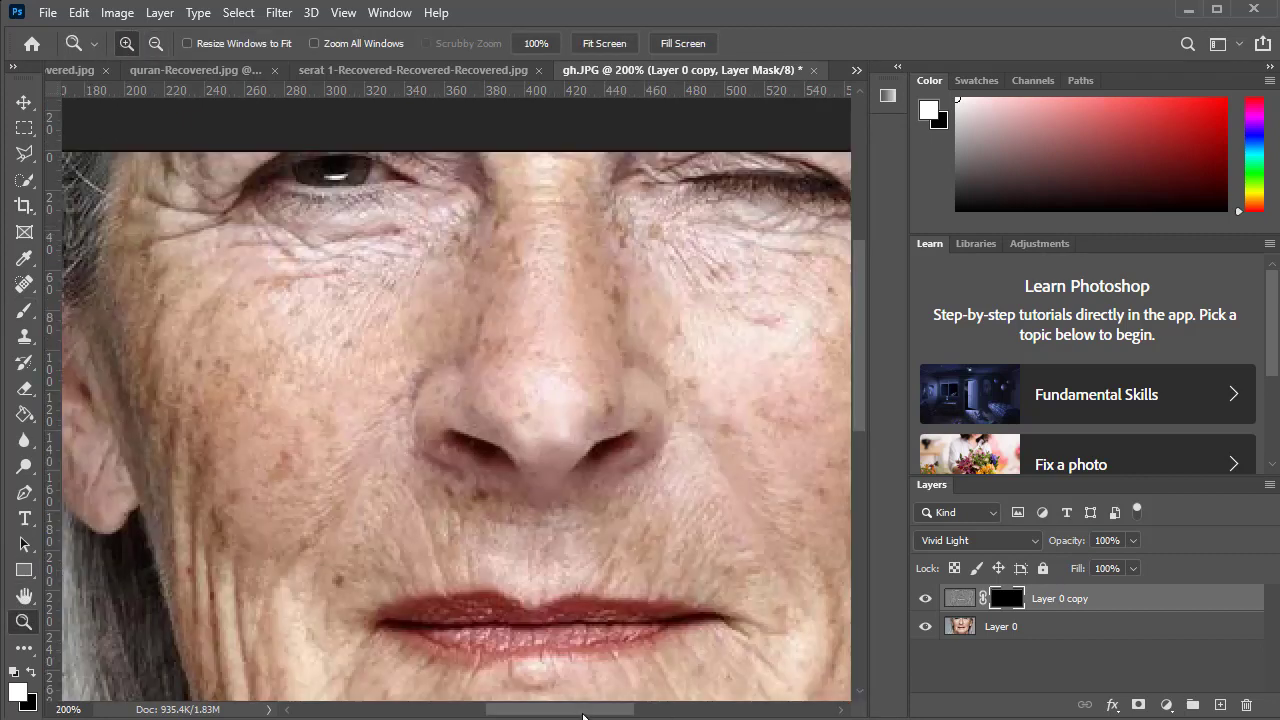
{"action": "left_click_drag", "start_coordinate": [583, 716], "coordinate": [626, 716]}
{"action": "scroll", "coordinate": [600, 530], "scroll_direction": "up", "scroll_amount": 2}
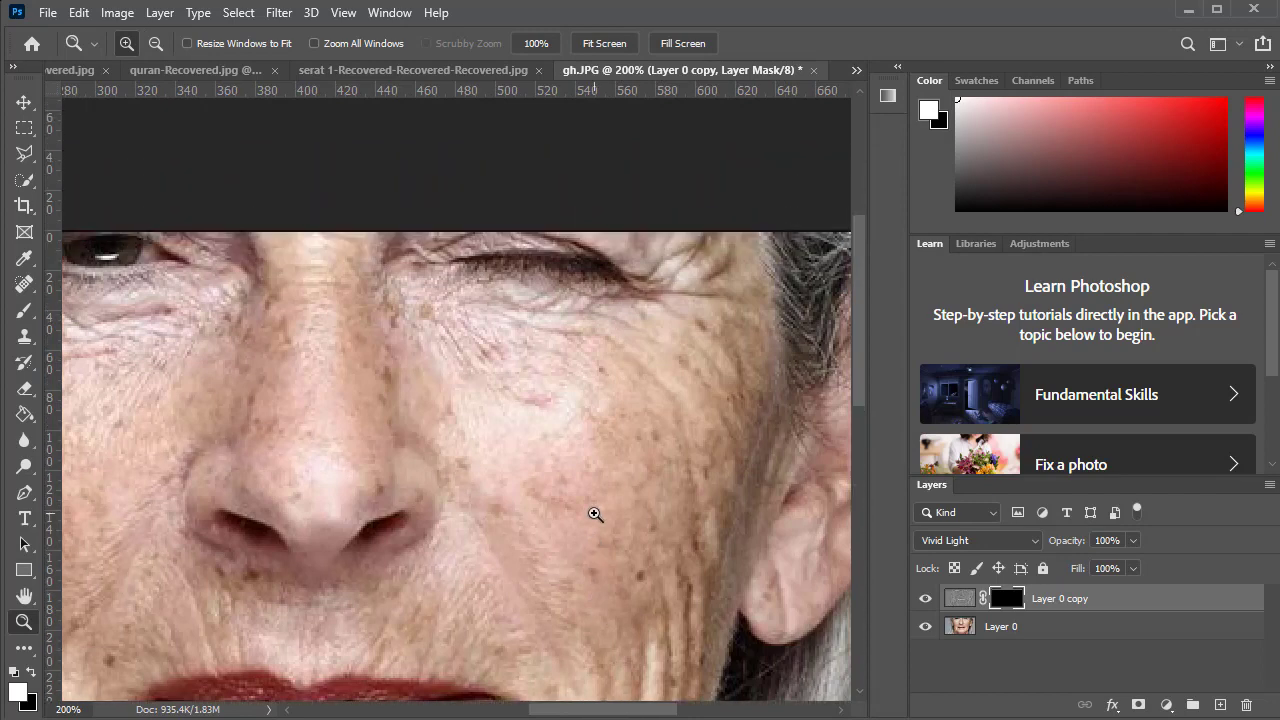
{"action": "scroll", "coordinate": [594, 514], "scroll_direction": "down", "scroll_amount": 1}
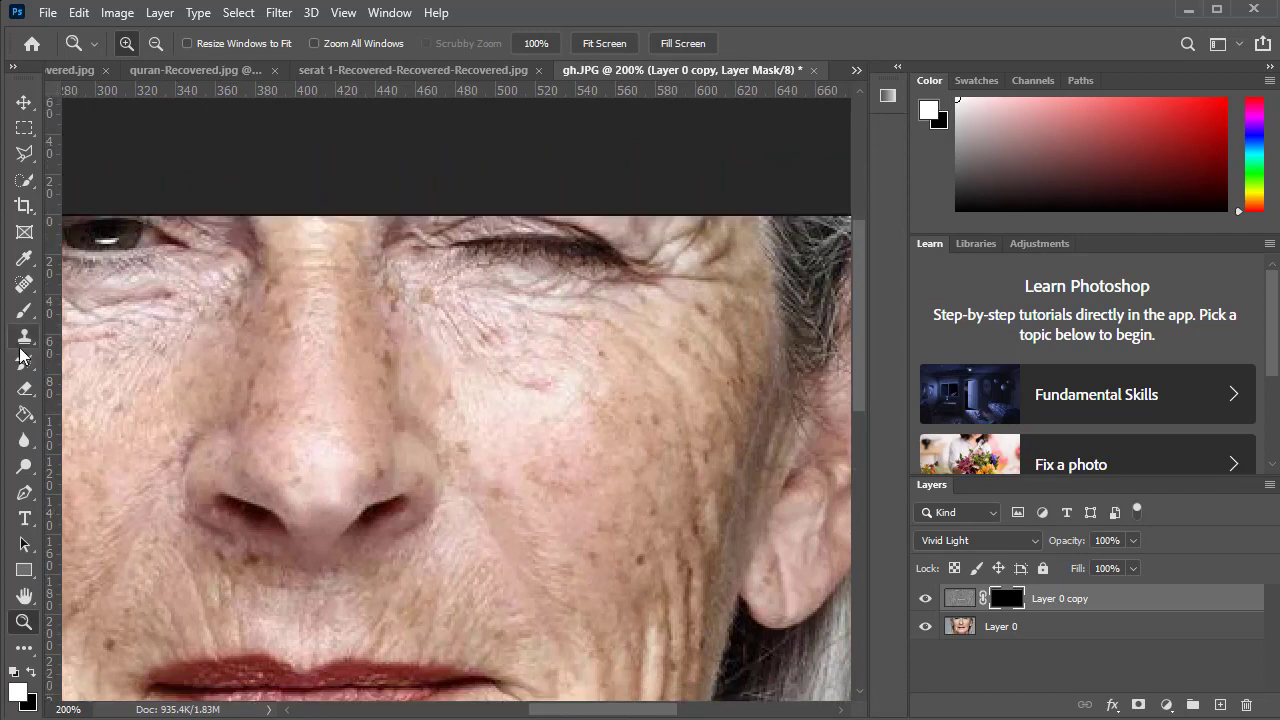
Step: Paint white on the mask over the under-eye cheek, nose bridge and inner eye corner
{"action": "left_click", "coordinate": [24, 310]}
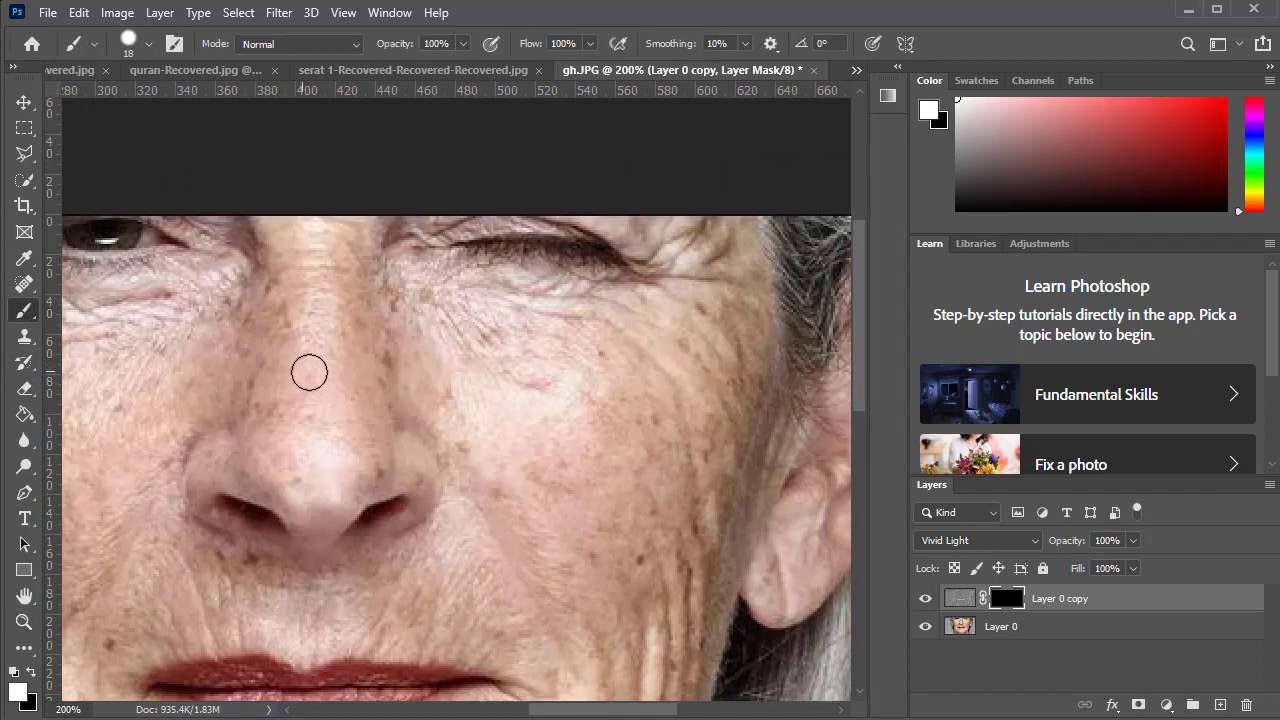
{"action": "mouse_move", "coordinate": [501, 369]}
{"action": "left_mouse_down"}
{"action": "mouse_move", "coordinate": [477, 374]}
{"action": "mouse_move", "coordinate": [594, 346]}
{"action": "mouse_move", "coordinate": [500, 343]}
{"action": "mouse_move", "coordinate": [544, 392]}
{"action": "mouse_move", "coordinate": [446, 351]}
{"action": "mouse_move", "coordinate": [663, 326]}
{"action": "mouse_move", "coordinate": [411, 294]}
{"action": "mouse_move", "coordinate": [400, 316]}
{"action": "mouse_move", "coordinate": [331, 220]}
{"action": "mouse_move", "coordinate": [313, 386]}
{"action": "mouse_move", "coordinate": [318, 566]}
{"action": "left_mouse_up"}
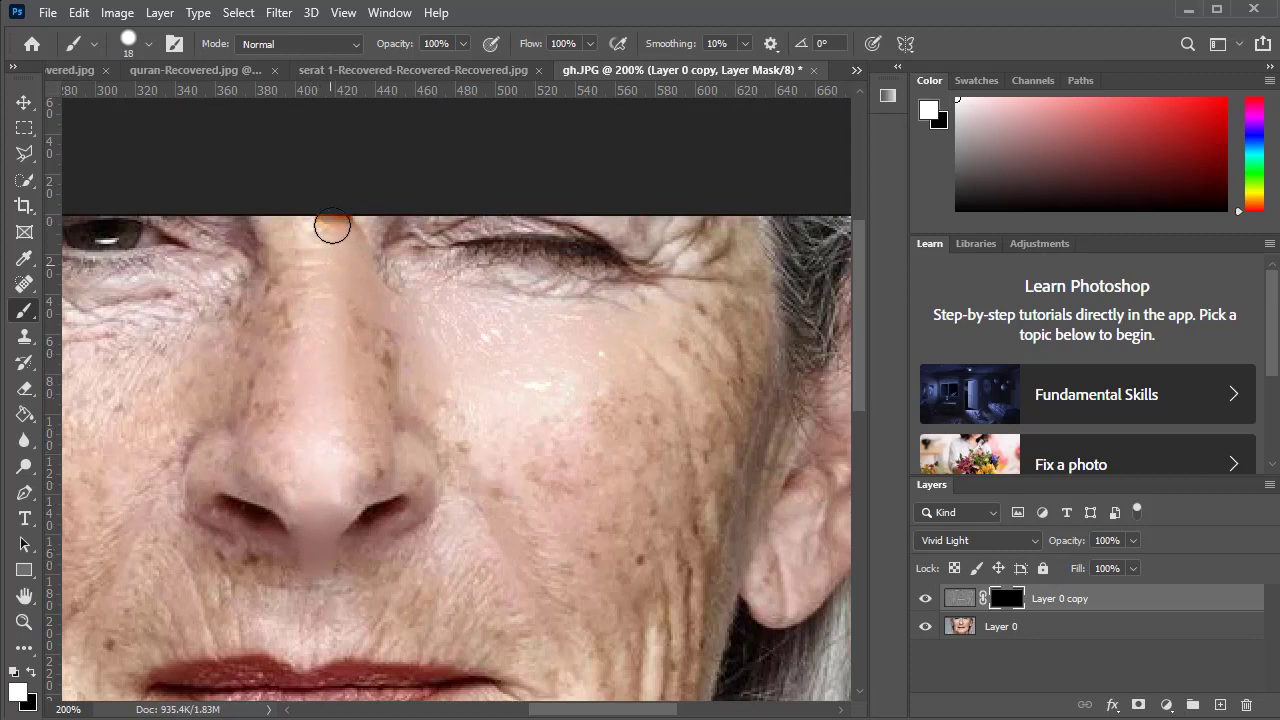
{"action": "left_click_drag", "start_coordinate": [369, 233], "coordinate": [397, 213]}
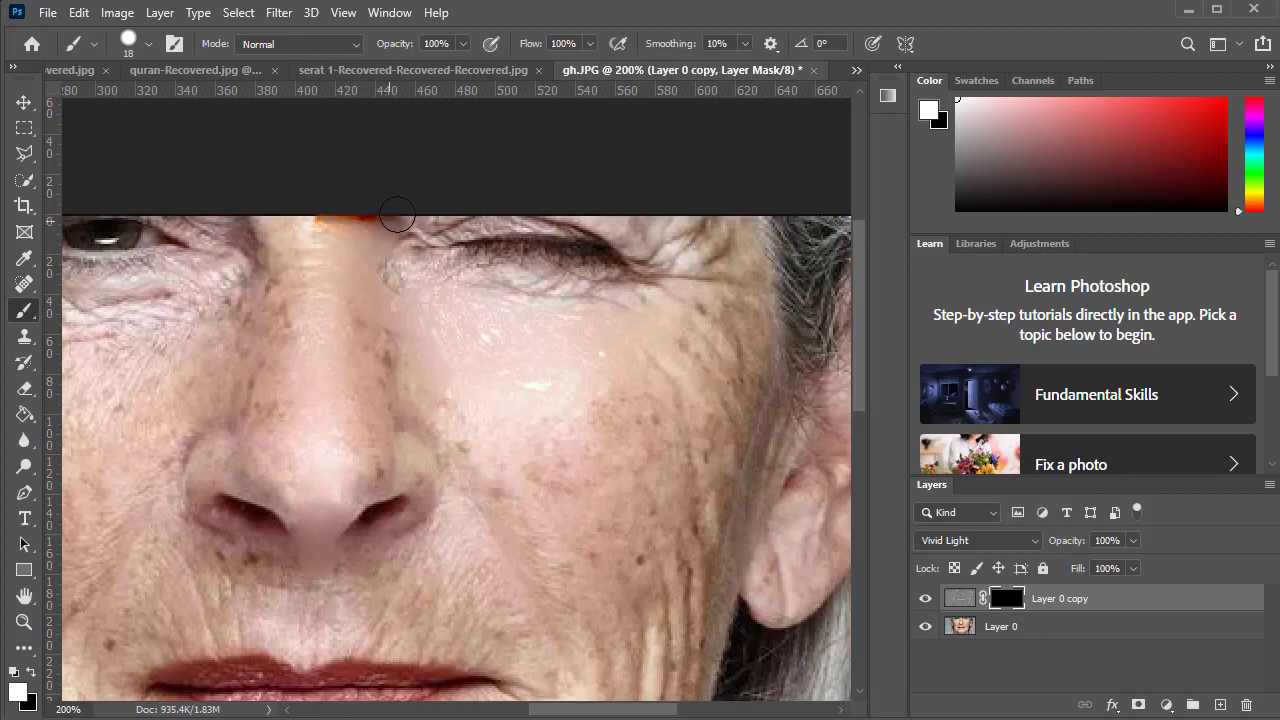
{"action": "mouse_move", "coordinate": [358, 262]}
{"action": "left_mouse_down"}
{"action": "mouse_move", "coordinate": [366, 326]}
{"action": "mouse_move", "coordinate": [403, 280]}
{"action": "mouse_move", "coordinate": [382, 260]}
{"action": "mouse_move", "coordinate": [651, 277]}
{"action": "mouse_move", "coordinate": [574, 294]}
{"action": "mouse_move", "coordinate": [479, 270]}
{"action": "left_mouse_up"}
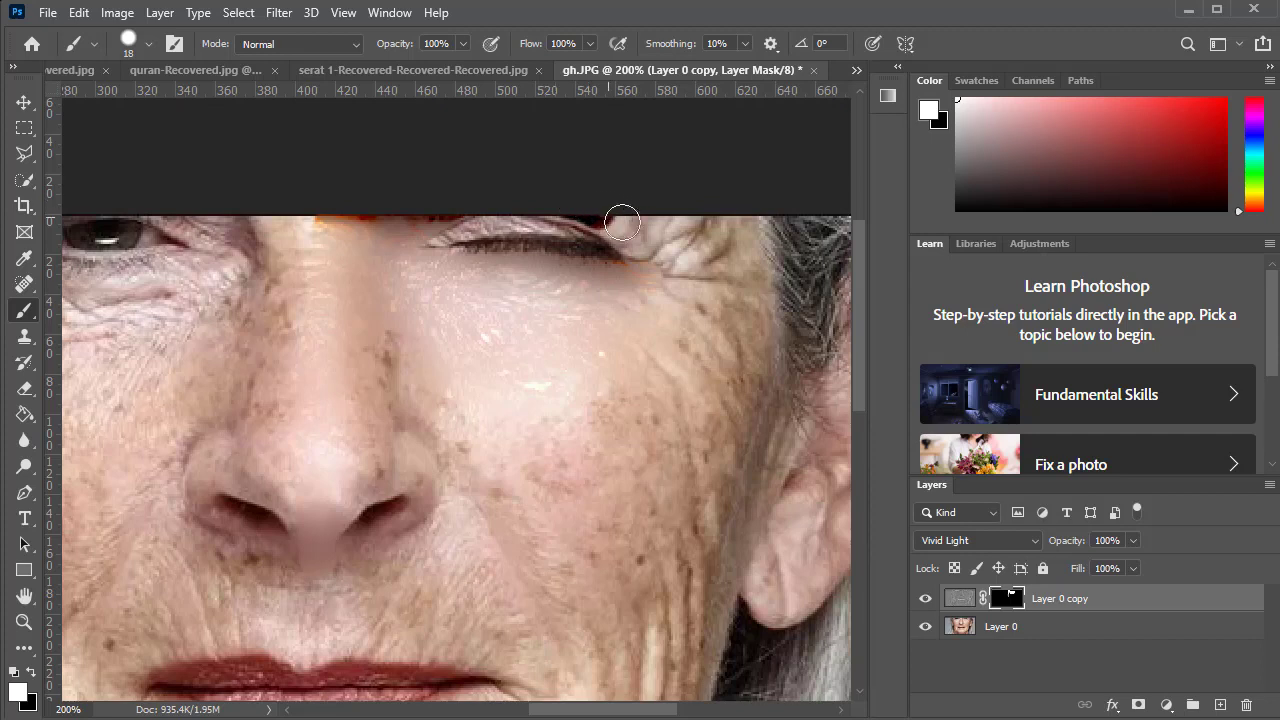
Step: Paint smoothing over the crow's-feet, temple, lower cheek and cheek spots
{"action": "left_click_drag", "start_coordinate": [620, 217], "coordinate": [712, 255]}
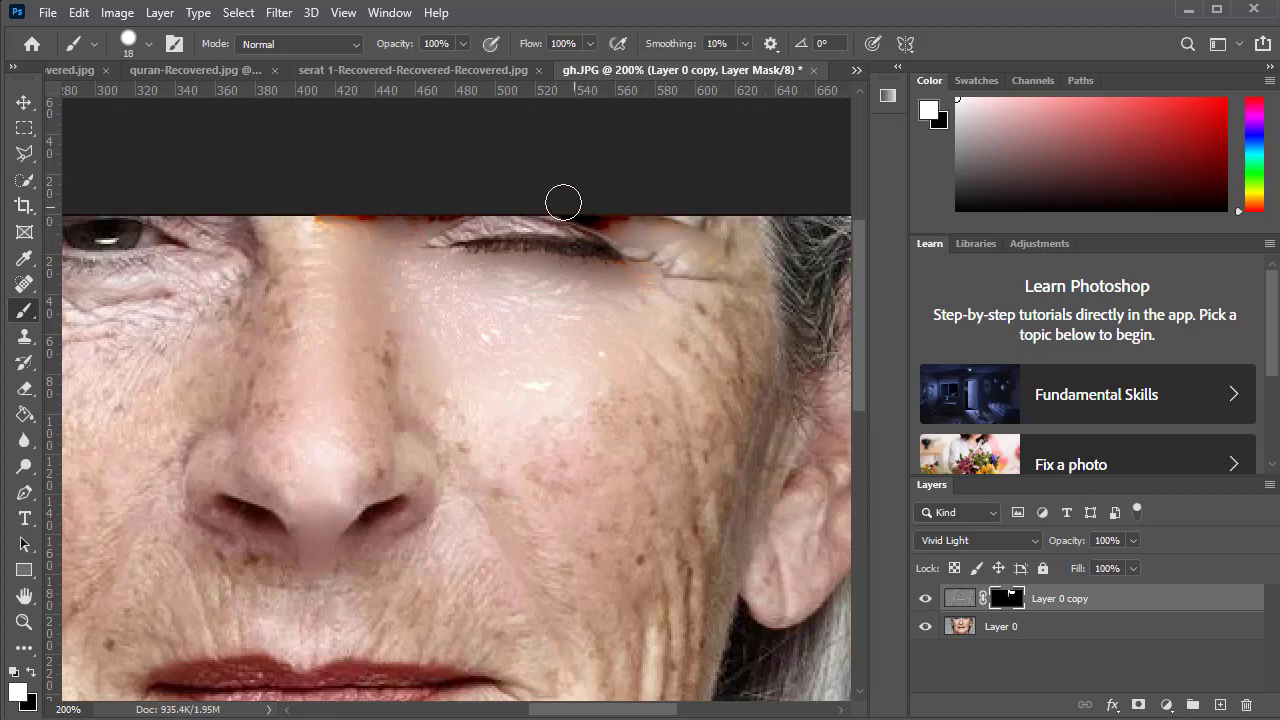
{"action": "mouse_move", "coordinate": [570, 209]}
{"action": "left_mouse_down"}
{"action": "mouse_move", "coordinate": [650, 235]}
{"action": "mouse_move", "coordinate": [673, 200]}
{"action": "left_mouse_up"}
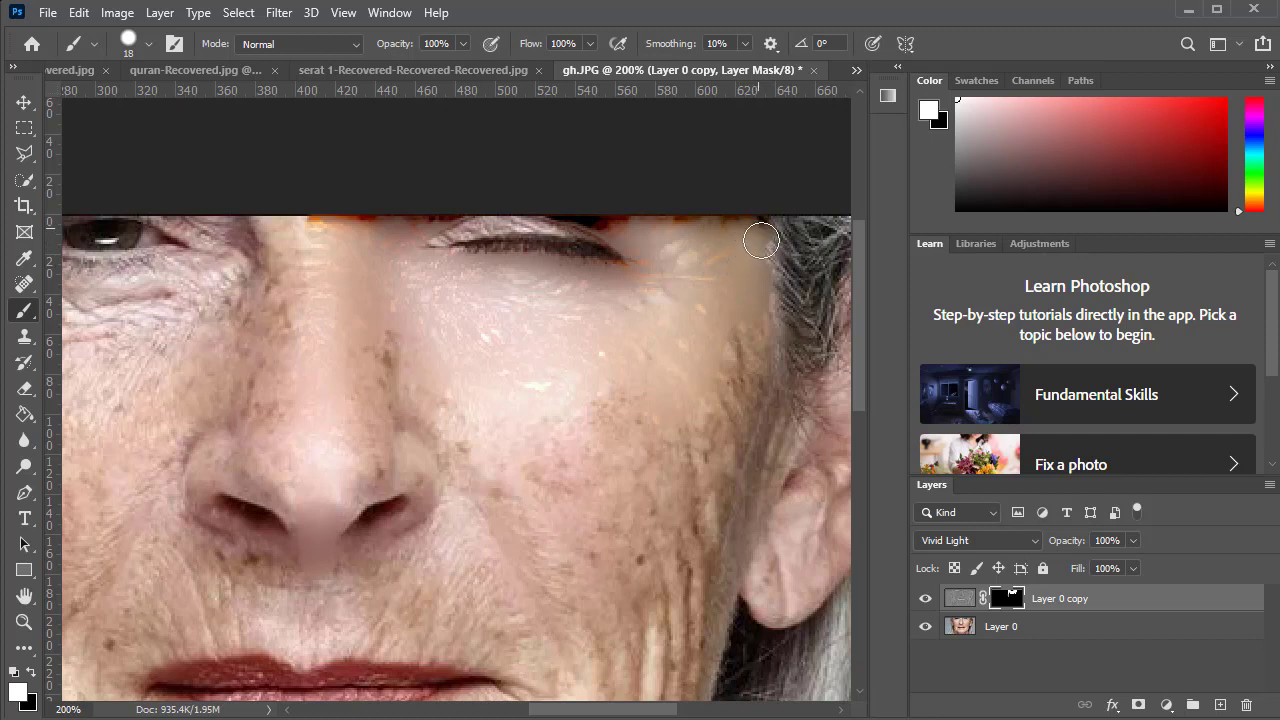
{"action": "mouse_move", "coordinate": [760, 240]}
{"action": "left_mouse_down"}
{"action": "mouse_move", "coordinate": [755, 390]}
{"action": "mouse_move", "coordinate": [737, 457]}
{"action": "mouse_move", "coordinate": [742, 331]}
{"action": "mouse_move", "coordinate": [715, 460]}
{"action": "mouse_move", "coordinate": [667, 432]}
{"action": "left_mouse_up"}
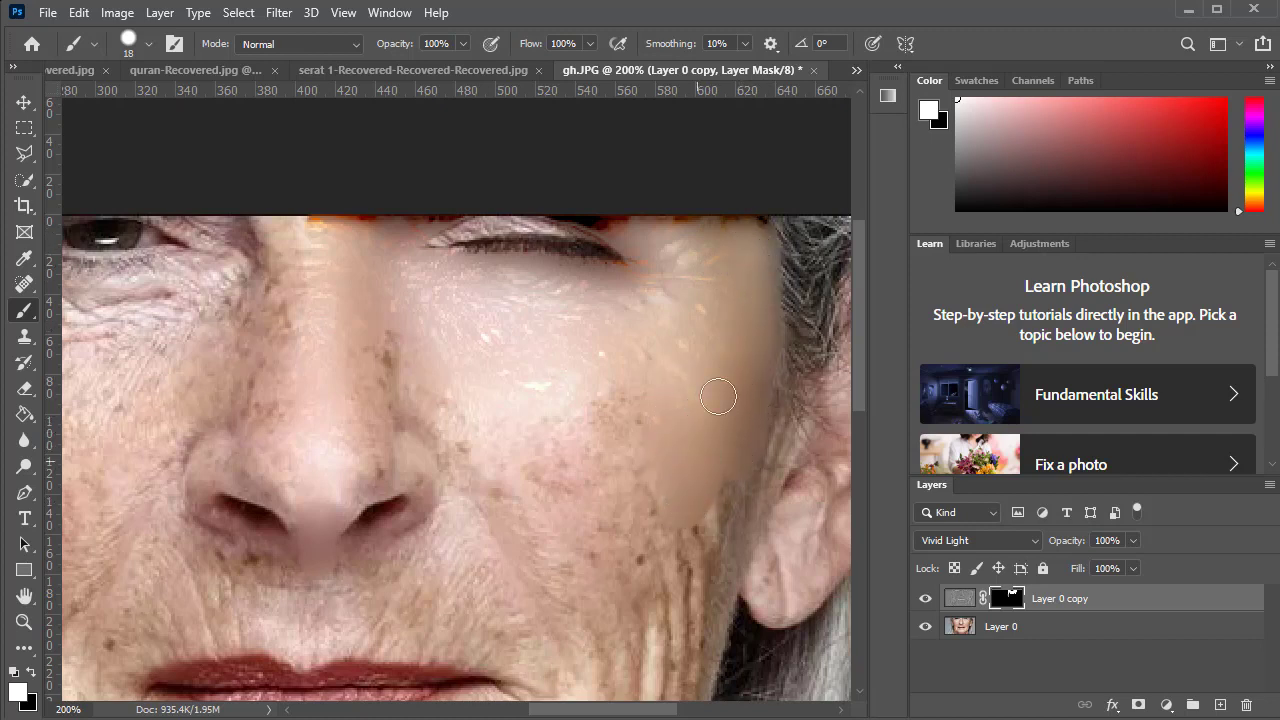
{"action": "mouse_move", "coordinate": [767, 419]}
{"action": "left_mouse_down"}
{"action": "mouse_move", "coordinate": [737, 508]}
{"action": "mouse_move", "coordinate": [686, 562]}
{"action": "mouse_move", "coordinate": [688, 529]}
{"action": "left_mouse_up"}
{"action": "left_click_drag", "start_coordinate": [641, 479], "coordinate": [627, 375]}
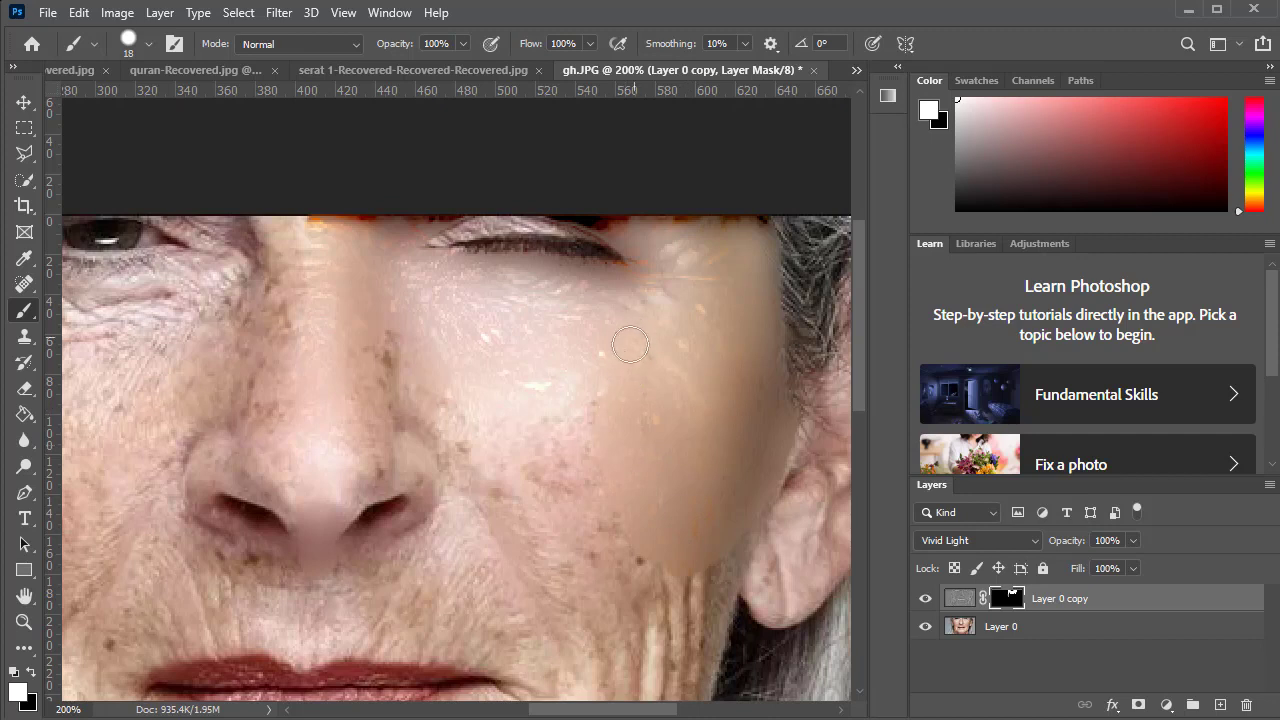
Step: Shrink the brush to 7 px and smooth the upper eyelid
{"action": "right_click", "coordinate": [599, 338]}
{"action": "left_click_drag", "start_coordinate": [715, 389], "coordinate": [712, 389]}
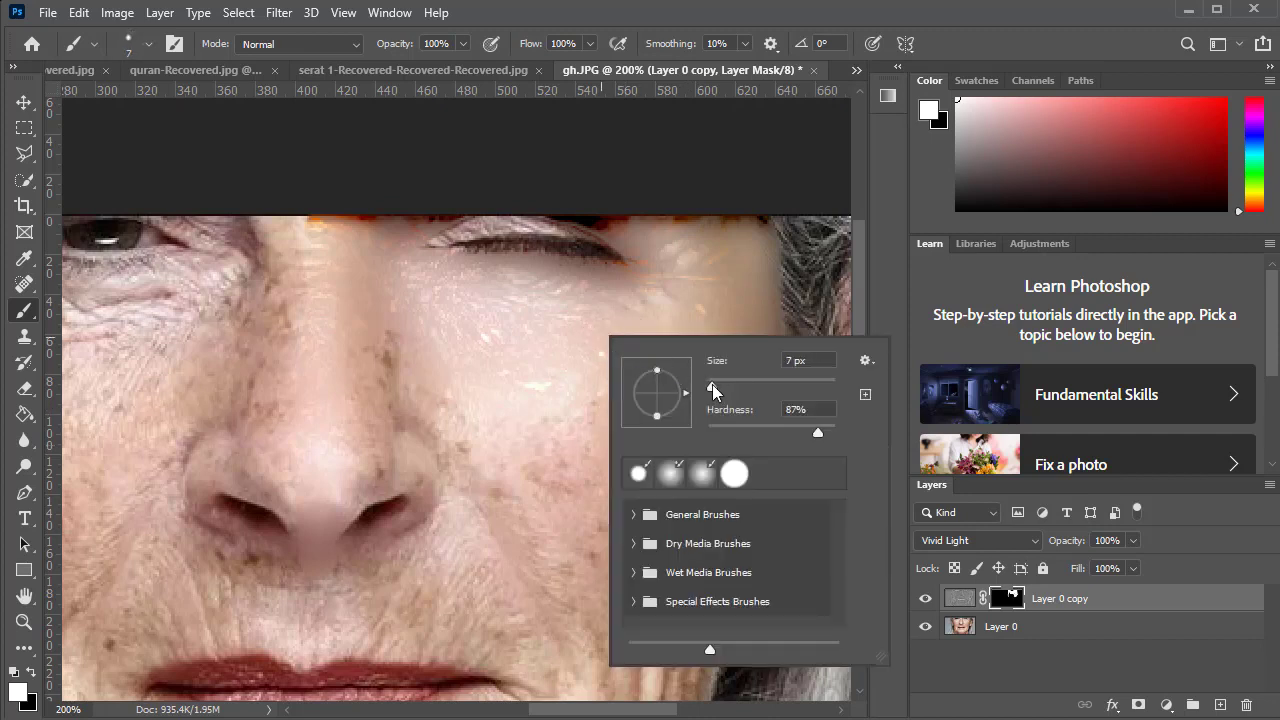
{"action": "key", "text": "Return"}
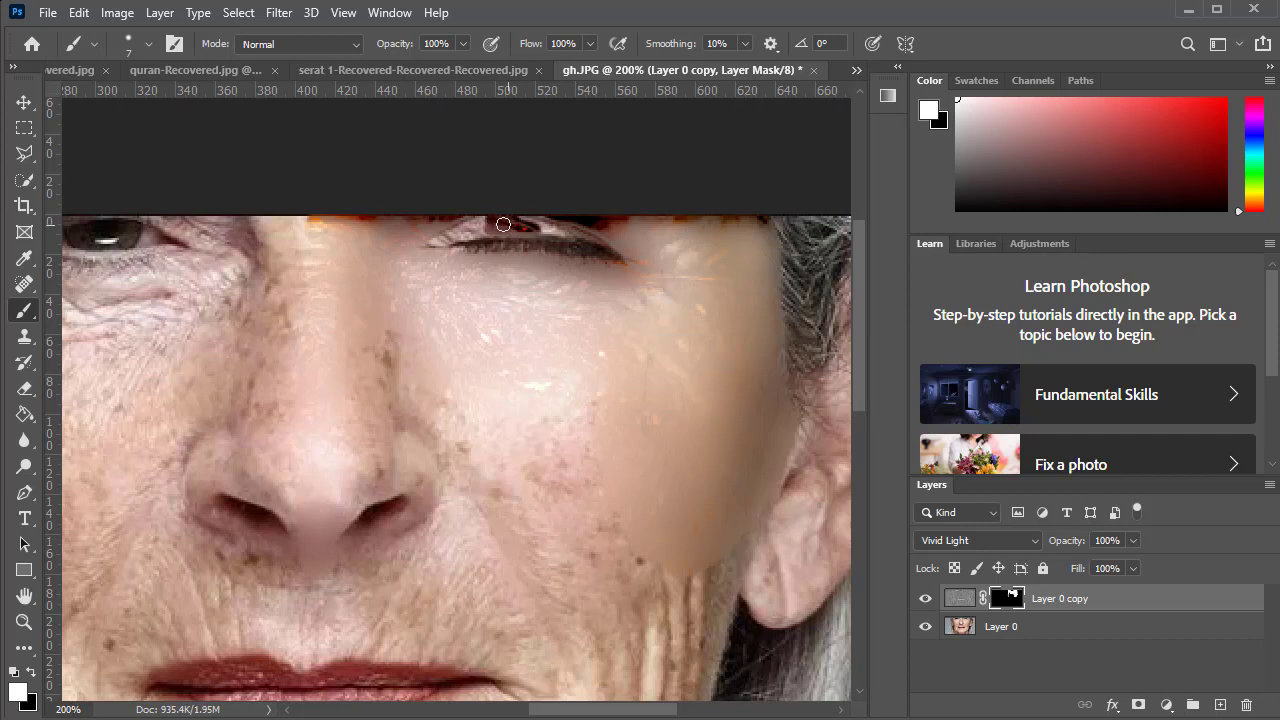
{"action": "left_click", "coordinate": [563, 242], "text": "shift"}
Step: With a 21 px brush, smooth the nose ridge, nose tip and cheek beside the nose
{"action": "right_click", "coordinate": [465, 432]}
{"action": "left_click", "coordinate": [584, 482]}
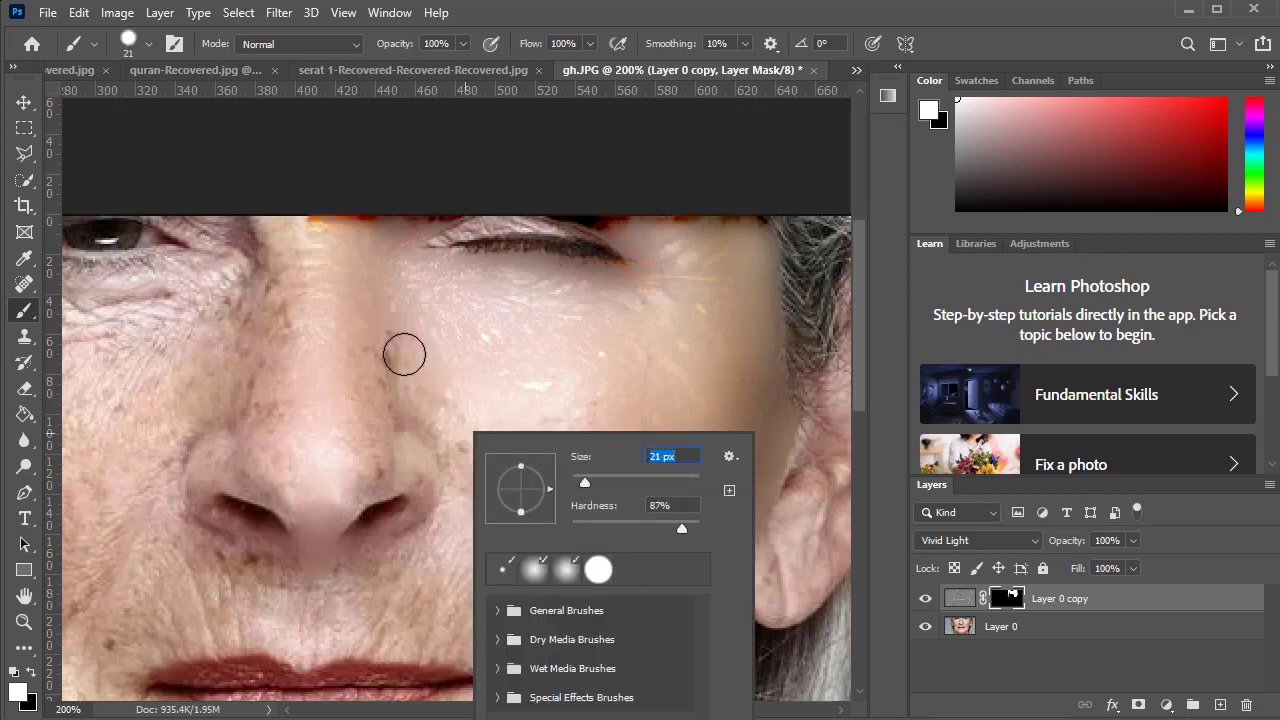
{"action": "left_click", "coordinate": [400, 351]}
{"action": "mouse_move", "coordinate": [383, 340]}
{"action": "left_mouse_down"}
{"action": "mouse_move", "coordinate": [369, 451]}
{"action": "mouse_move", "coordinate": [342, 497]}
{"action": "mouse_move", "coordinate": [391, 466]}
{"action": "mouse_move", "coordinate": [408, 429]}
{"action": "mouse_move", "coordinate": [441, 452]}
{"action": "mouse_move", "coordinate": [351, 340]}
{"action": "mouse_move", "coordinate": [351, 423]}
{"action": "mouse_move", "coordinate": [437, 451]}
{"action": "mouse_move", "coordinate": [431, 526]}
{"action": "mouse_move", "coordinate": [346, 578]}
{"action": "left_mouse_up"}
{"action": "mouse_move", "coordinate": [342, 509]}
{"action": "left_mouse_down"}
{"action": "mouse_move", "coordinate": [371, 477]}
{"action": "mouse_move", "coordinate": [406, 471]}
{"action": "mouse_move", "coordinate": [374, 474]}
{"action": "mouse_move", "coordinate": [343, 510]}
{"action": "mouse_move", "coordinate": [381, 481]}
{"action": "left_mouse_up"}
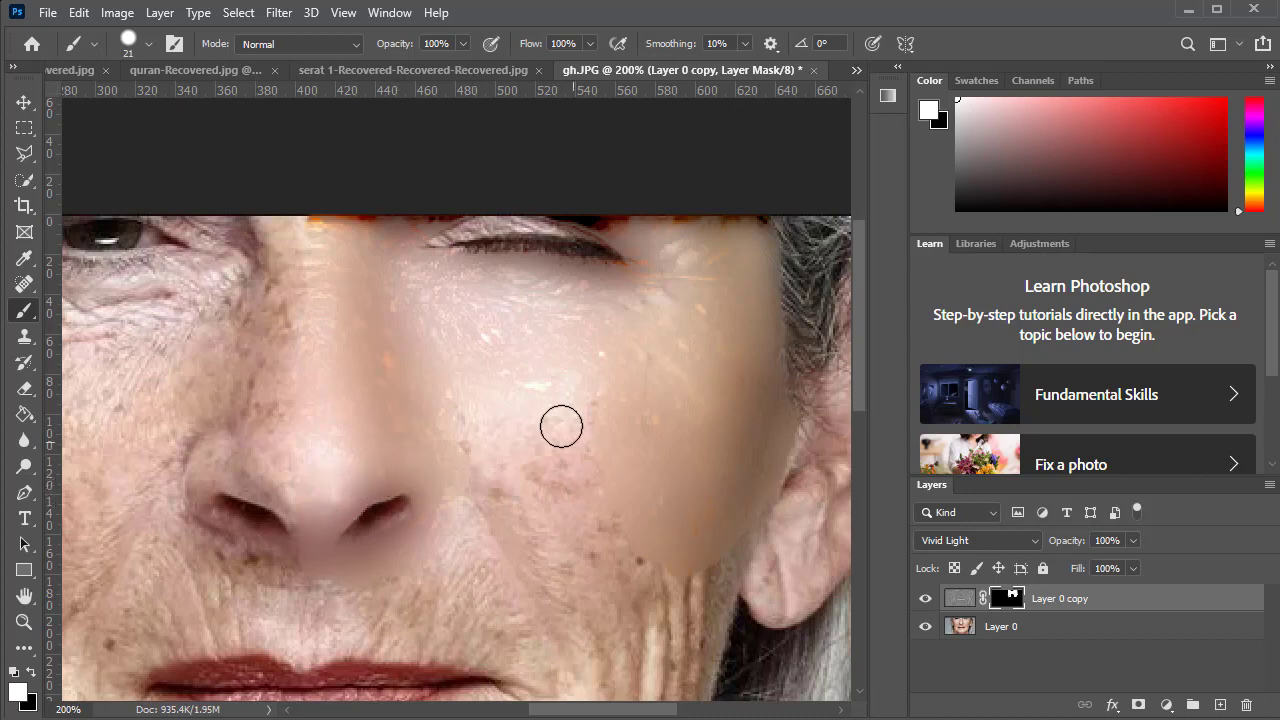
{"action": "mouse_move", "coordinate": [560, 426]}
{"action": "left_mouse_down"}
{"action": "mouse_move", "coordinate": [609, 474]}
{"action": "mouse_move", "coordinate": [572, 403]}
{"action": "mouse_move", "coordinate": [471, 428]}
{"action": "mouse_move", "coordinate": [526, 563]}
{"action": "mouse_move", "coordinate": [697, 540]}
{"action": "mouse_move", "coordinate": [604, 528]}
{"action": "left_mouse_up"}
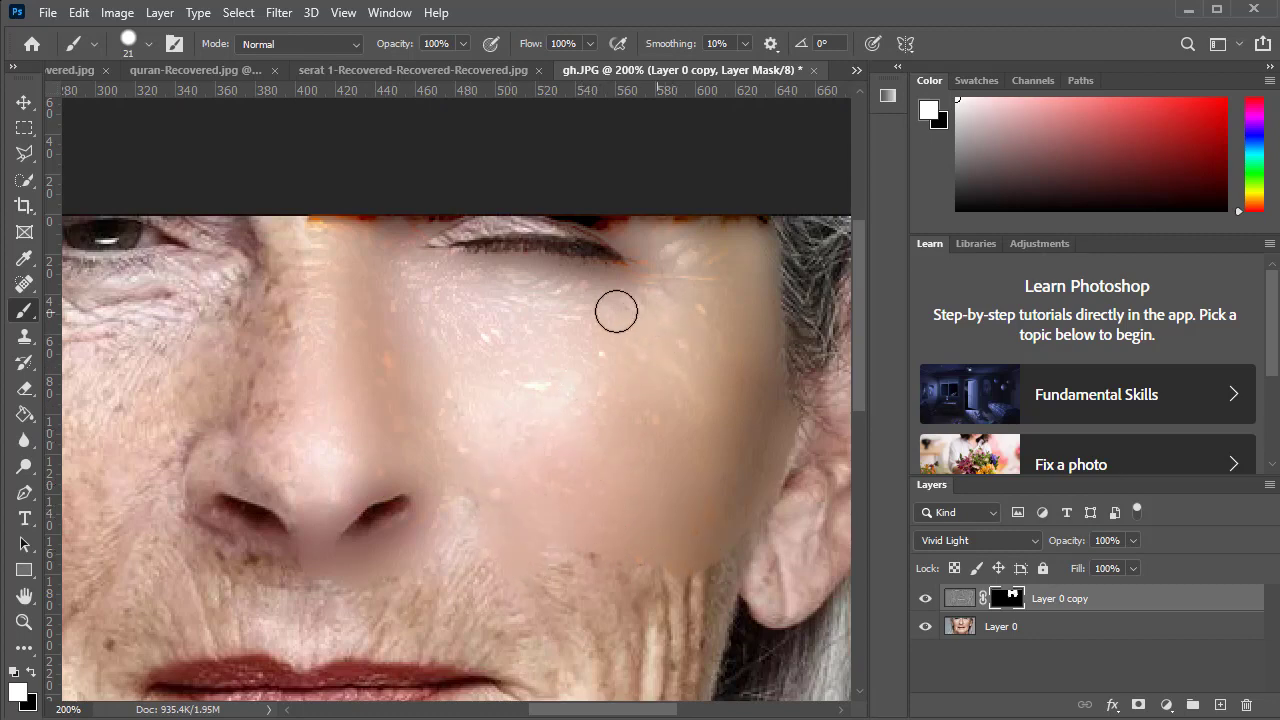
{"action": "left_click_drag", "start_coordinate": [666, 565], "coordinate": [689, 431]}
Step: Smooth the jaw wrinkles near the ear and the cheek lines along the jaw
{"action": "scroll", "coordinate": [689, 397], "scroll_direction": "down", "scroll_amount": 2}
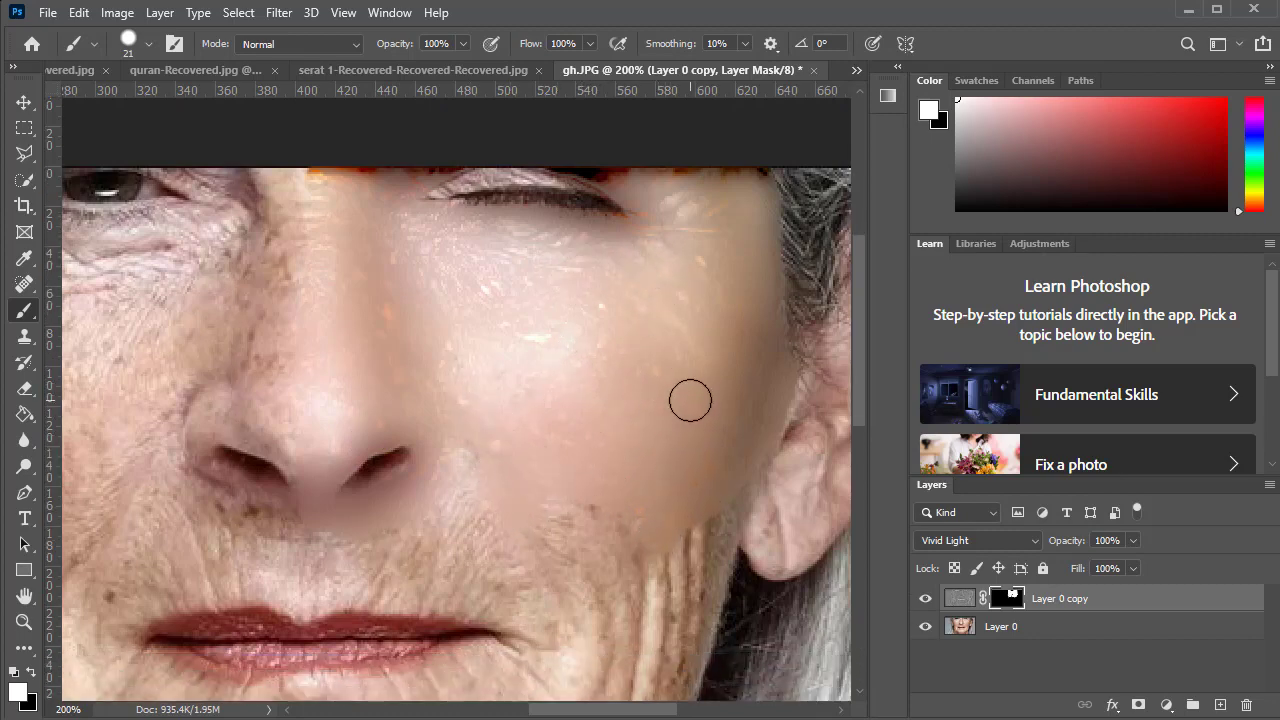
{"action": "mouse_move", "coordinate": [714, 503]}
{"action": "left_mouse_down"}
{"action": "mouse_move", "coordinate": [694, 586]}
{"action": "mouse_move", "coordinate": [709, 538]}
{"action": "left_mouse_up"}
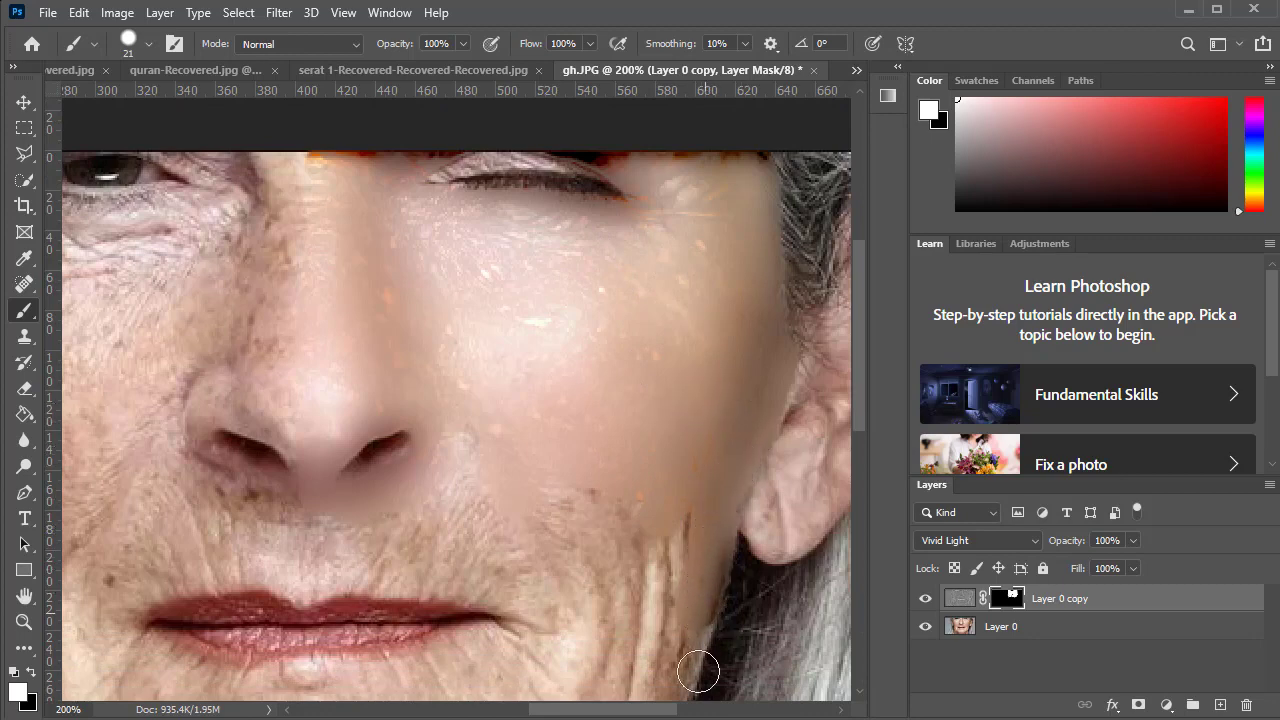
{"action": "scroll", "coordinate": [689, 658], "scroll_direction": "down", "scroll_amount": 2}
{"action": "scroll", "coordinate": [663, 466], "scroll_direction": "down", "scroll_amount": 2}
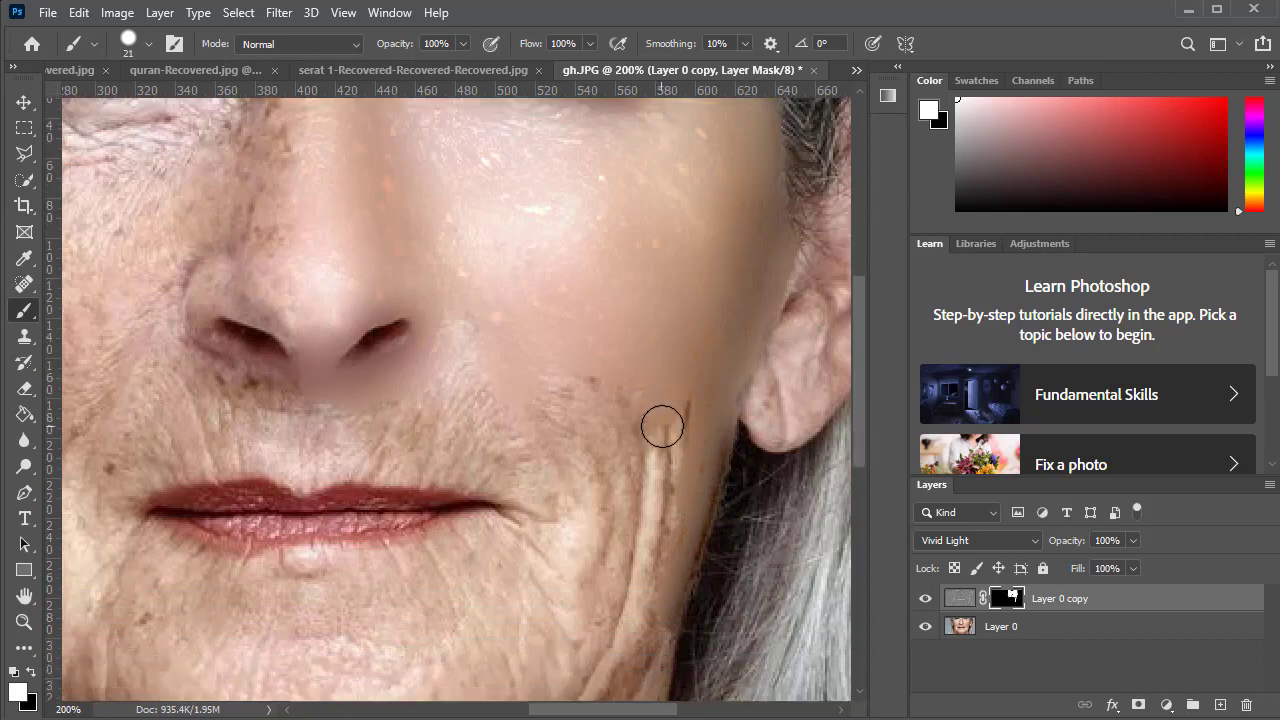
{"action": "scroll", "coordinate": [663, 423], "scroll_direction": "down", "scroll_amount": 2}
{"action": "scroll", "coordinate": [666, 423], "scroll_direction": "down", "scroll_amount": 1}
{"action": "mouse_move", "coordinate": [678, 318]}
{"action": "left_mouse_down"}
{"action": "mouse_move", "coordinate": [663, 380]}
{"action": "mouse_move", "coordinate": [629, 386]}
{"action": "mouse_move", "coordinate": [589, 283]}
{"action": "mouse_move", "coordinate": [549, 289]}
{"action": "mouse_move", "coordinate": [480, 220]}
{"action": "mouse_move", "coordinate": [421, 277]}
{"action": "mouse_move", "coordinate": [326, 309]}
{"action": "mouse_move", "coordinate": [314, 354]}
{"action": "mouse_move", "coordinate": [354, 340]}
{"action": "mouse_move", "coordinate": [549, 334]}
{"action": "mouse_move", "coordinate": [403, 303]}
{"action": "mouse_move", "coordinate": [423, 280]}
{"action": "mouse_move", "coordinate": [386, 343]}
{"action": "mouse_move", "coordinate": [571, 369]}
{"action": "mouse_move", "coordinate": [396, 356]}
{"action": "mouse_move", "coordinate": [563, 366]}
{"action": "mouse_move", "coordinate": [533, 409]}
{"action": "mouse_move", "coordinate": [480, 423]}
{"action": "mouse_move", "coordinate": [506, 420]}
{"action": "mouse_move", "coordinate": [314, 457]}
{"action": "mouse_move", "coordinate": [341, 623]}
{"action": "mouse_move", "coordinate": [297, 500]}
{"action": "mouse_move", "coordinate": [314, 629]}
{"action": "mouse_move", "coordinate": [428, 622]}
{"action": "mouse_move", "coordinate": [466, 540]}
{"action": "mouse_move", "coordinate": [451, 523]}
{"action": "mouse_move", "coordinate": [357, 509]}
{"action": "mouse_move", "coordinate": [291, 463]}
{"action": "mouse_move", "coordinate": [369, 480]}
{"action": "mouse_move", "coordinate": [589, 451]}
{"action": "mouse_move", "coordinate": [370, 545]}
{"action": "mouse_move", "coordinate": [569, 463]}
{"action": "mouse_move", "coordinate": [506, 451]}
{"action": "mouse_move", "coordinate": [574, 317]}
{"action": "mouse_move", "coordinate": [696, 344]}
{"action": "mouse_move", "coordinate": [634, 509]}
{"action": "mouse_move", "coordinate": [554, 514]}
{"action": "mouse_move", "coordinate": [586, 463]}
{"action": "mouse_move", "coordinate": [452, 589]}
{"action": "left_mouse_up"}
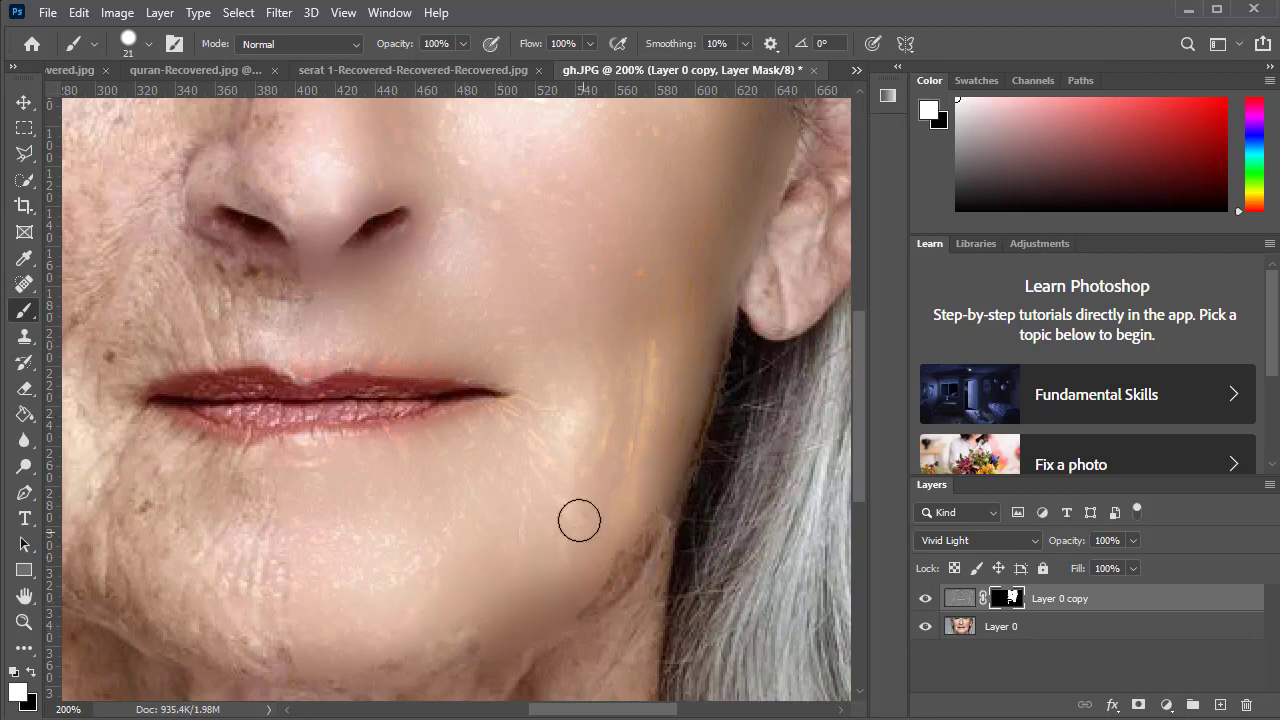
Step: Paint smoothing along the lower jaw, the neck folds and the blotchy lower-neck marks
{"action": "scroll", "coordinate": [611, 474], "scroll_direction": "down", "scroll_amount": 2}
{"action": "scroll", "coordinate": [621, 487], "scroll_direction": "down", "scroll_amount": 2}
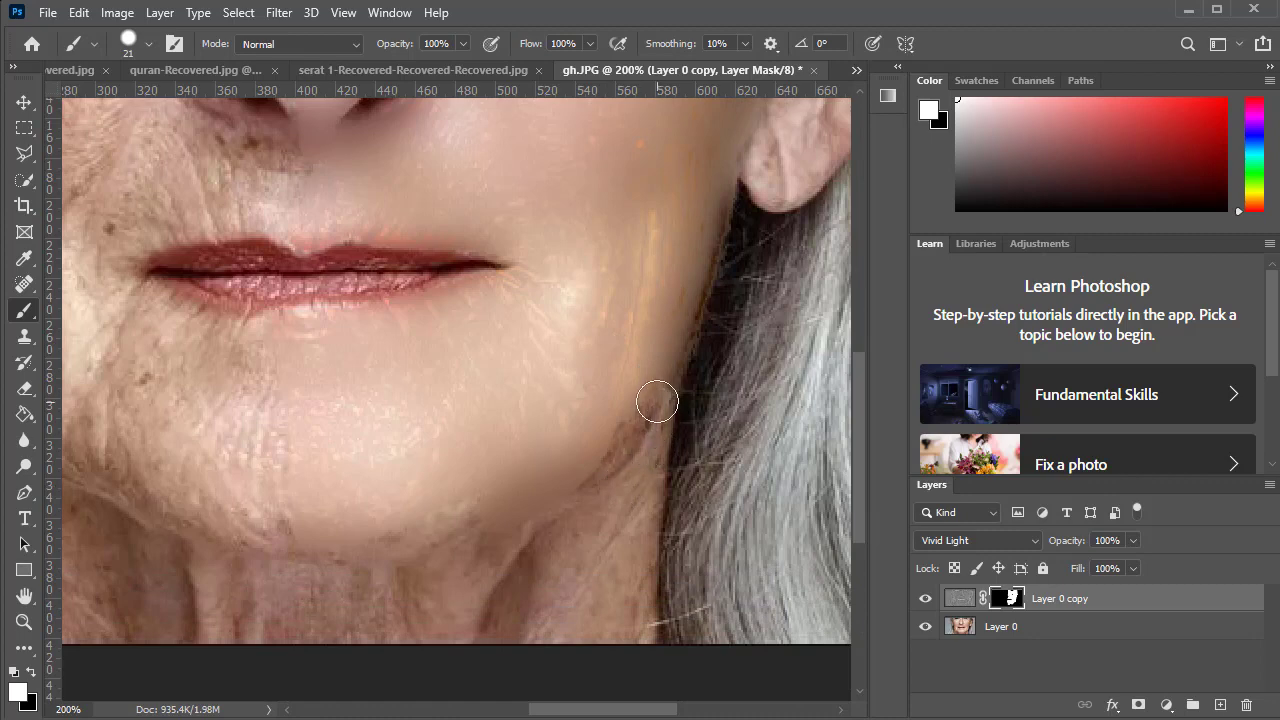
{"action": "mouse_move", "coordinate": [609, 456]}
{"action": "left_mouse_down"}
{"action": "mouse_move", "coordinate": [654, 423]}
{"action": "mouse_move", "coordinate": [623, 509]}
{"action": "mouse_move", "coordinate": [623, 580]}
{"action": "mouse_move", "coordinate": [642, 562]}
{"action": "mouse_move", "coordinate": [629, 651]}
{"action": "mouse_move", "coordinate": [623, 634]}
{"action": "mouse_move", "coordinate": [571, 614]}
{"action": "mouse_move", "coordinate": [500, 617]}
{"action": "mouse_move", "coordinate": [586, 643]}
{"action": "mouse_move", "coordinate": [502, 645]}
{"action": "left_mouse_up"}
{"action": "mouse_move", "coordinate": [417, 640]}
{"action": "left_mouse_down"}
{"action": "mouse_move", "coordinate": [320, 614]}
{"action": "mouse_move", "coordinate": [317, 544]}
{"action": "mouse_move", "coordinate": [323, 623]}
{"action": "mouse_move", "coordinate": [525, 585]}
{"action": "left_mouse_up"}
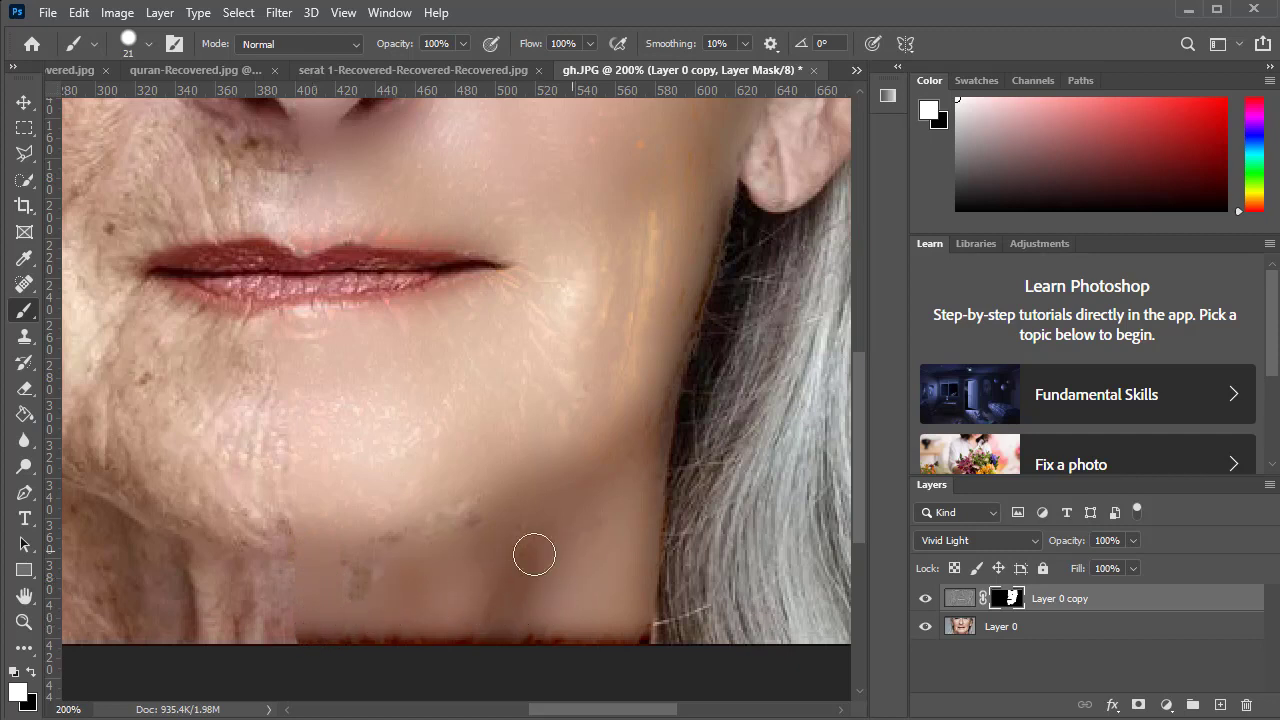
{"action": "mouse_move", "coordinate": [594, 526]}
{"action": "left_mouse_down"}
{"action": "mouse_move", "coordinate": [371, 574]}
{"action": "mouse_move", "coordinate": [417, 537]}
{"action": "mouse_move", "coordinate": [418, 599]}
{"action": "mouse_move", "coordinate": [357, 526]}
{"action": "left_mouse_up"}
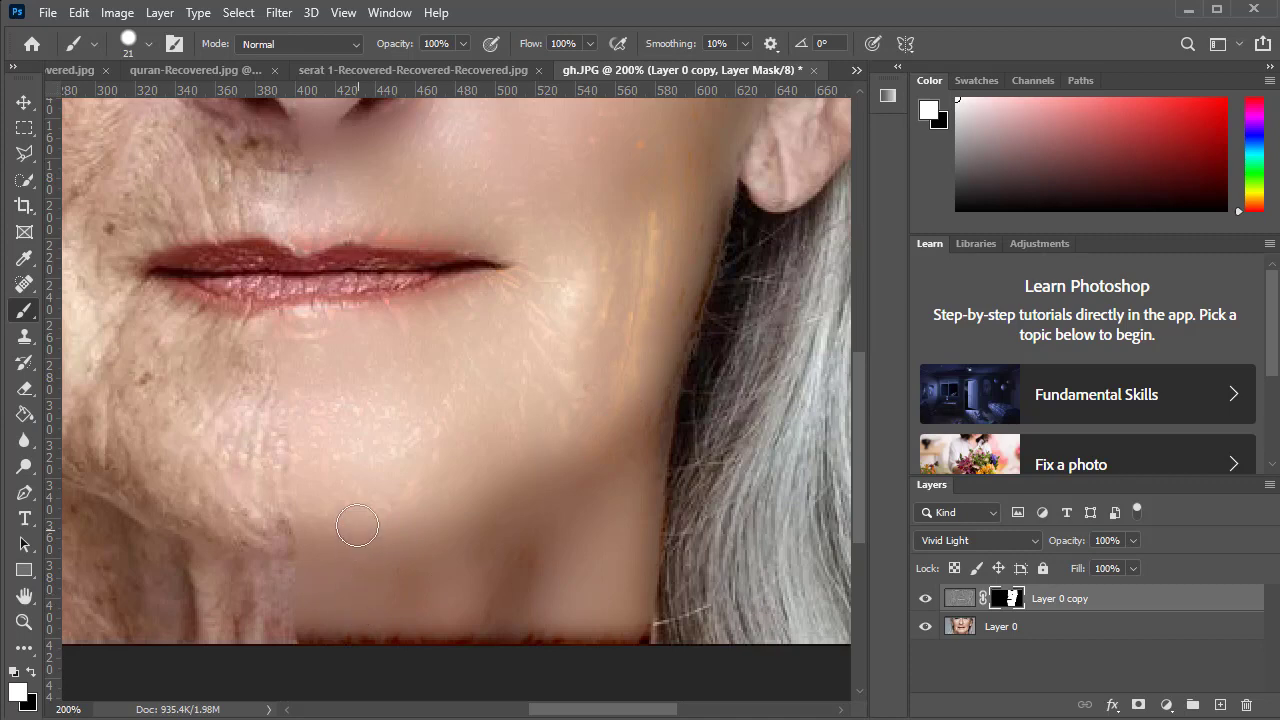
{"action": "scroll", "coordinate": [714, 379], "scroll_direction": "up", "scroll_amount": 2}
{"action": "scroll", "coordinate": [586, 366], "scroll_direction": "up", "scroll_amount": 3}
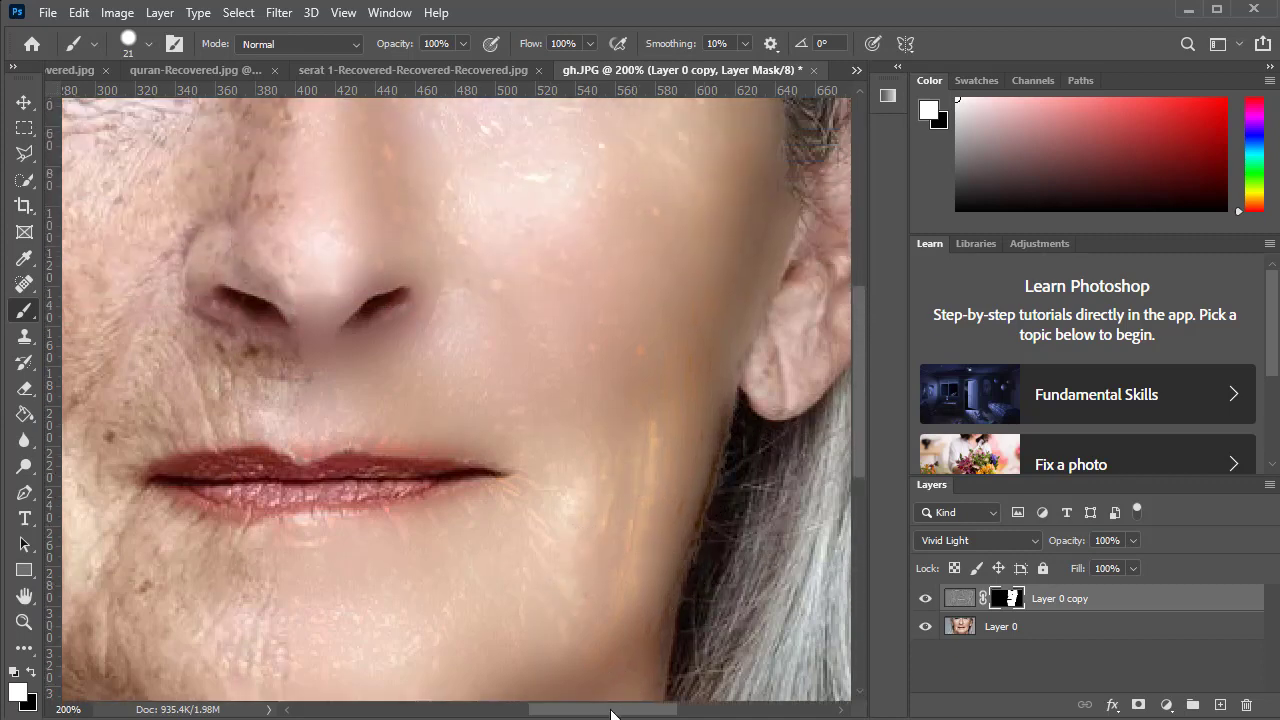
{"action": "left_click_drag", "start_coordinate": [611, 709], "coordinate": [656, 712]}
{"action": "scroll", "coordinate": [661, 470], "scroll_direction": "up", "scroll_amount": 1}
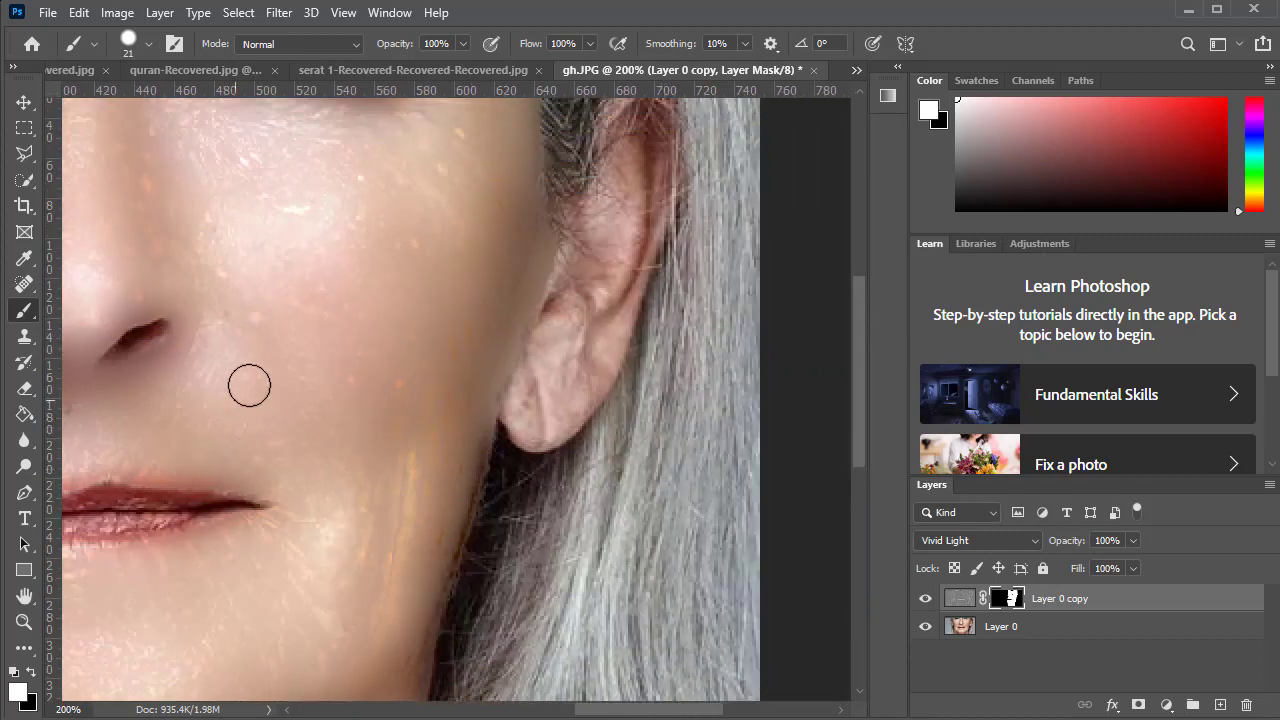
Step: Set the brush to 7 px and move the view toward the ear
{"action": "right_click", "coordinate": [284, 372]}
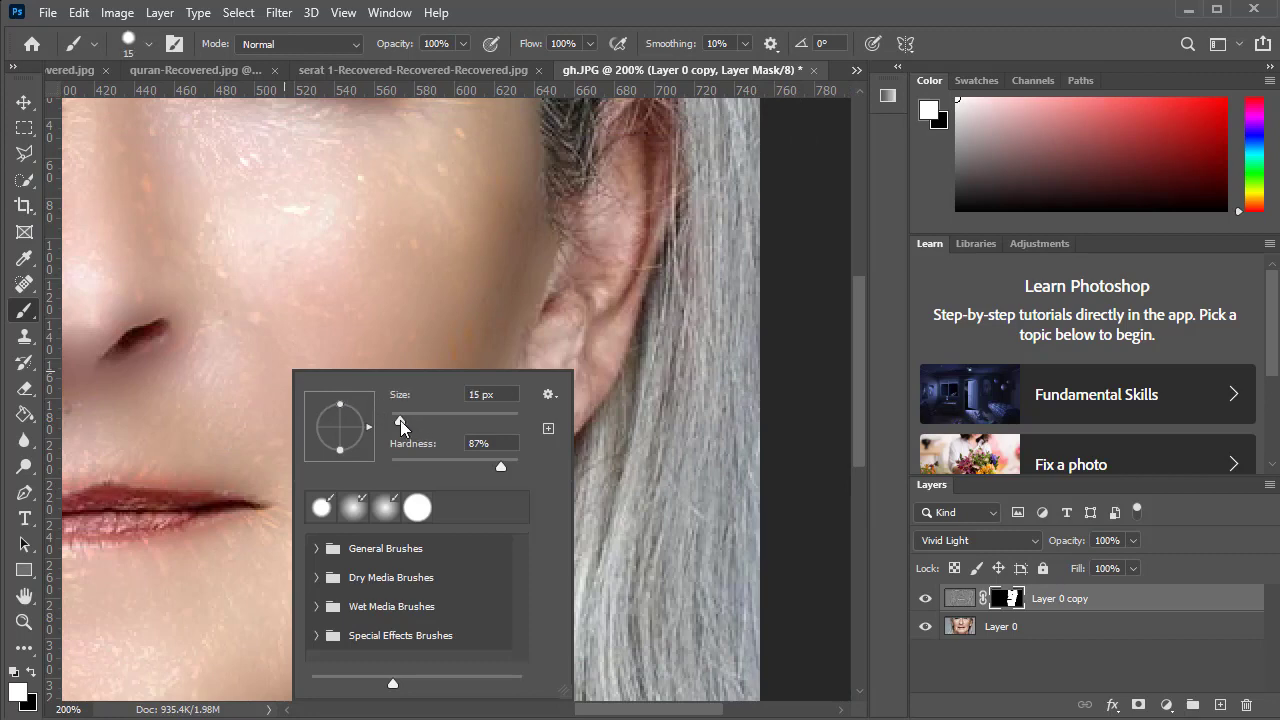
{"action": "left_click", "coordinate": [400, 420]}
{"action": "left_click_drag", "start_coordinate": [403, 422], "coordinate": [395, 422]}
{"action": "left_click", "coordinate": [544, 356]}
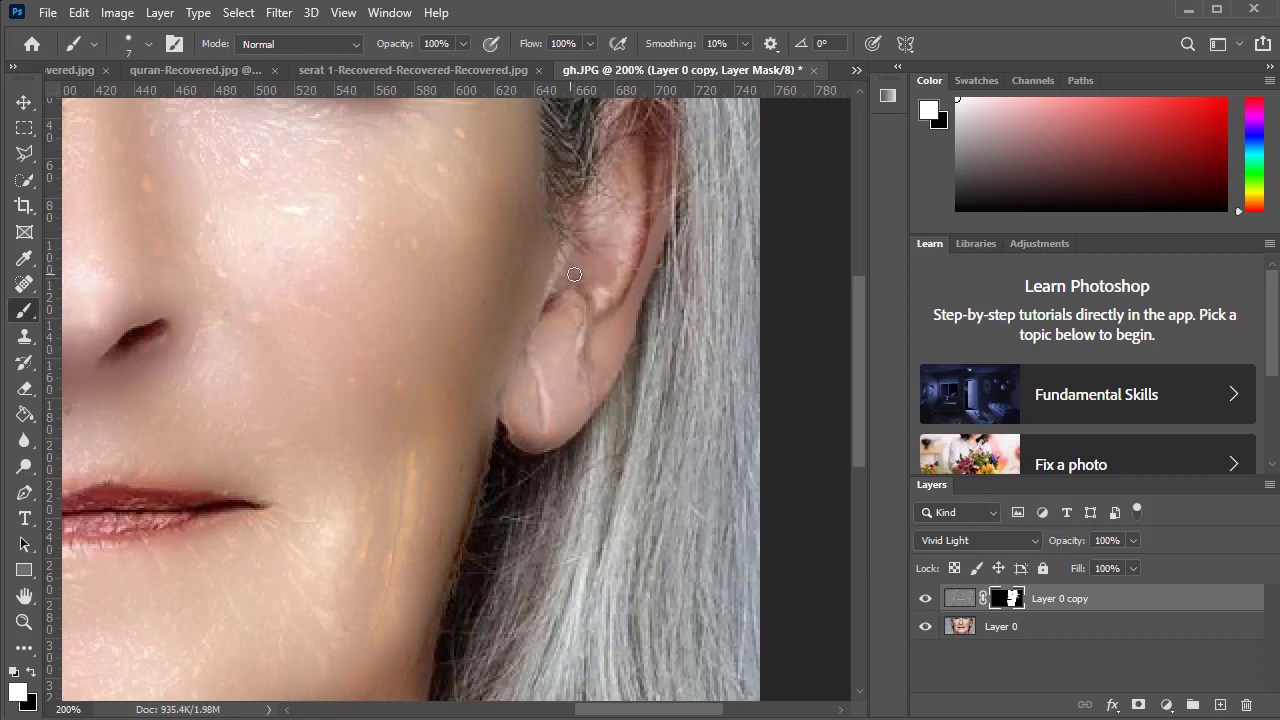
{"action": "scroll", "coordinate": [471, 366], "scroll_direction": "up", "scroll_amount": 2}
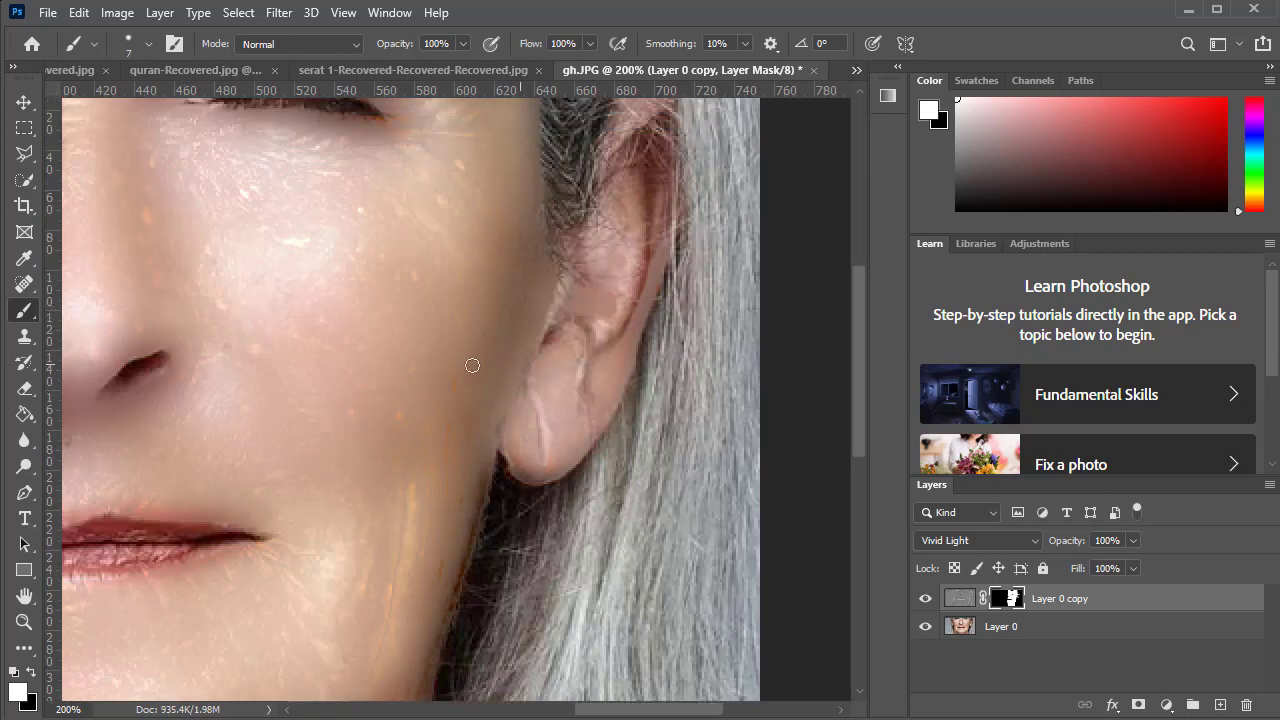
{"action": "left_click_drag", "start_coordinate": [647, 716], "coordinate": [588, 716]}
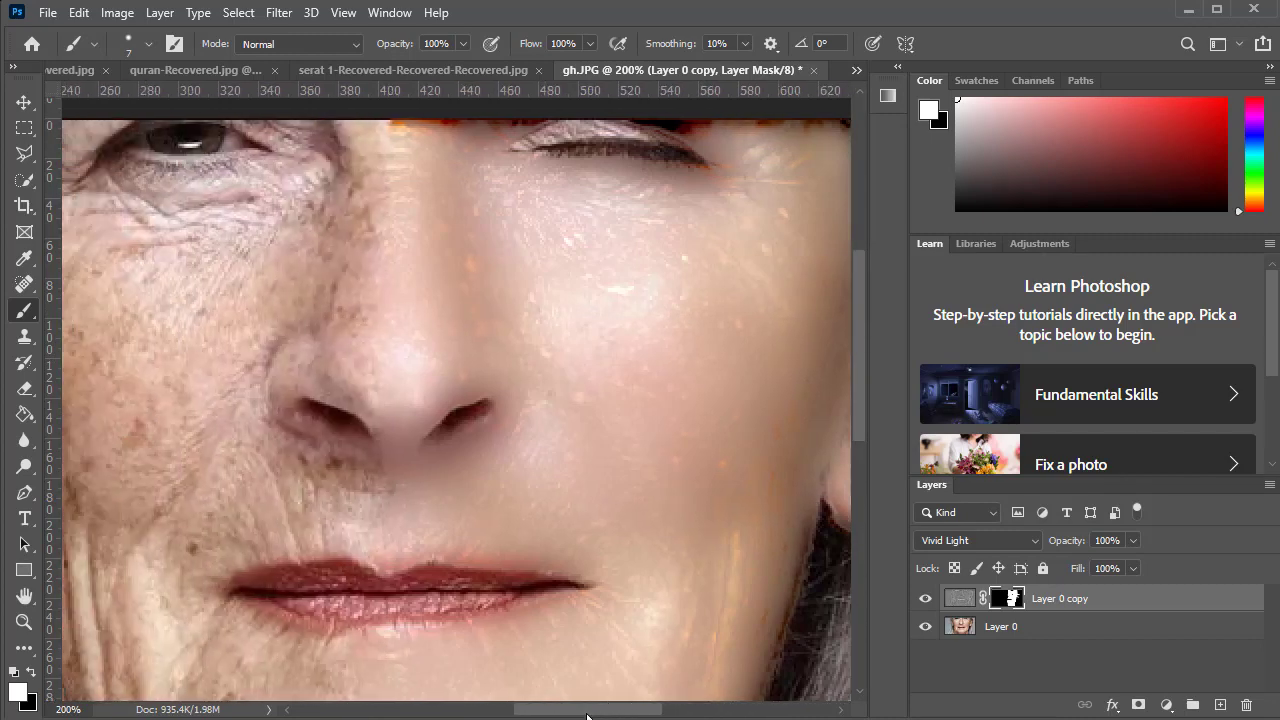
Step: Add a new empty layer and choose a dark red foreground colour for the lips
{"action": "left_click", "coordinate": [1220, 705]}
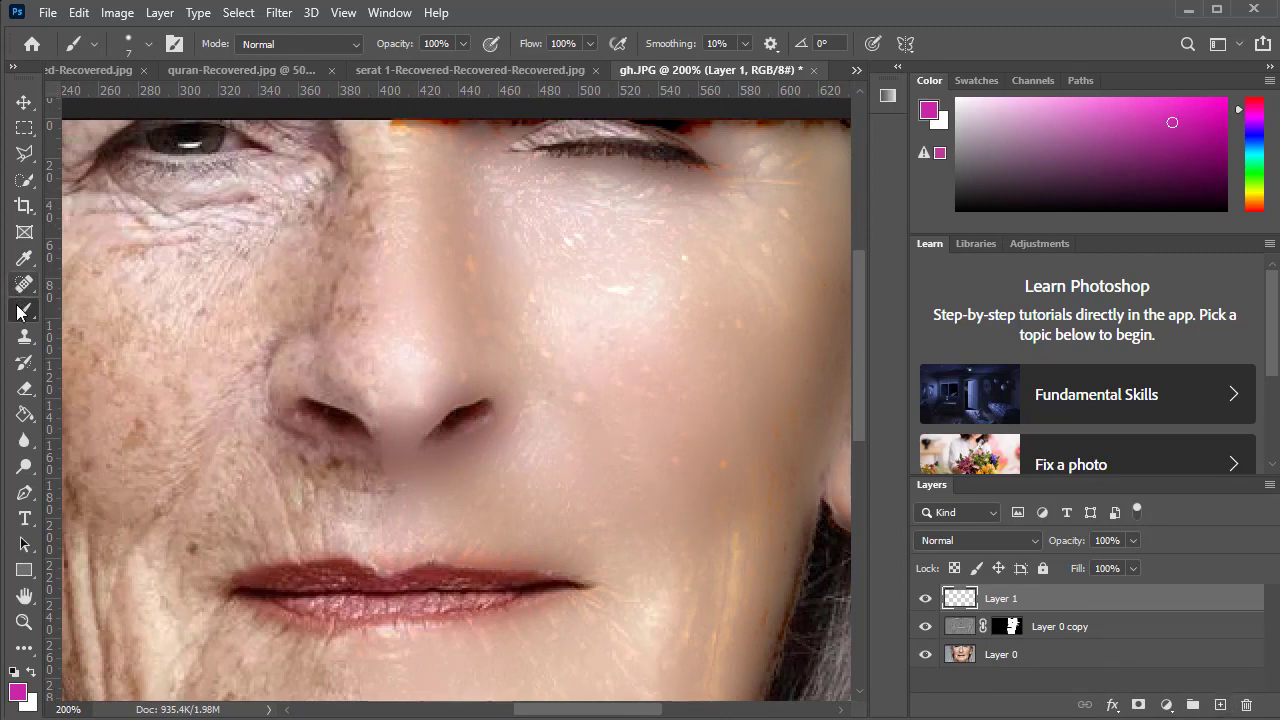
{"action": "right_click", "coordinate": [24, 314]}
{"action": "left_click", "coordinate": [1196, 194]}
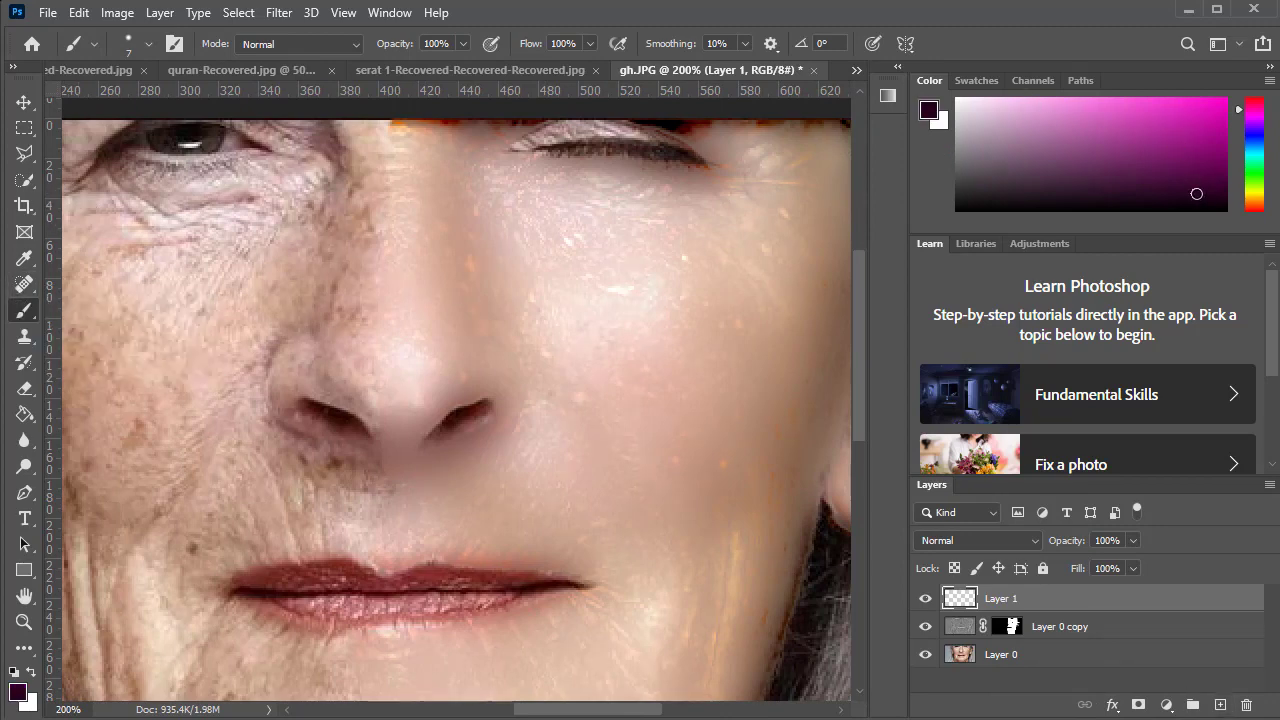
{"action": "left_click", "coordinate": [1260, 207]}
{"action": "left_click", "coordinate": [1192, 175]}
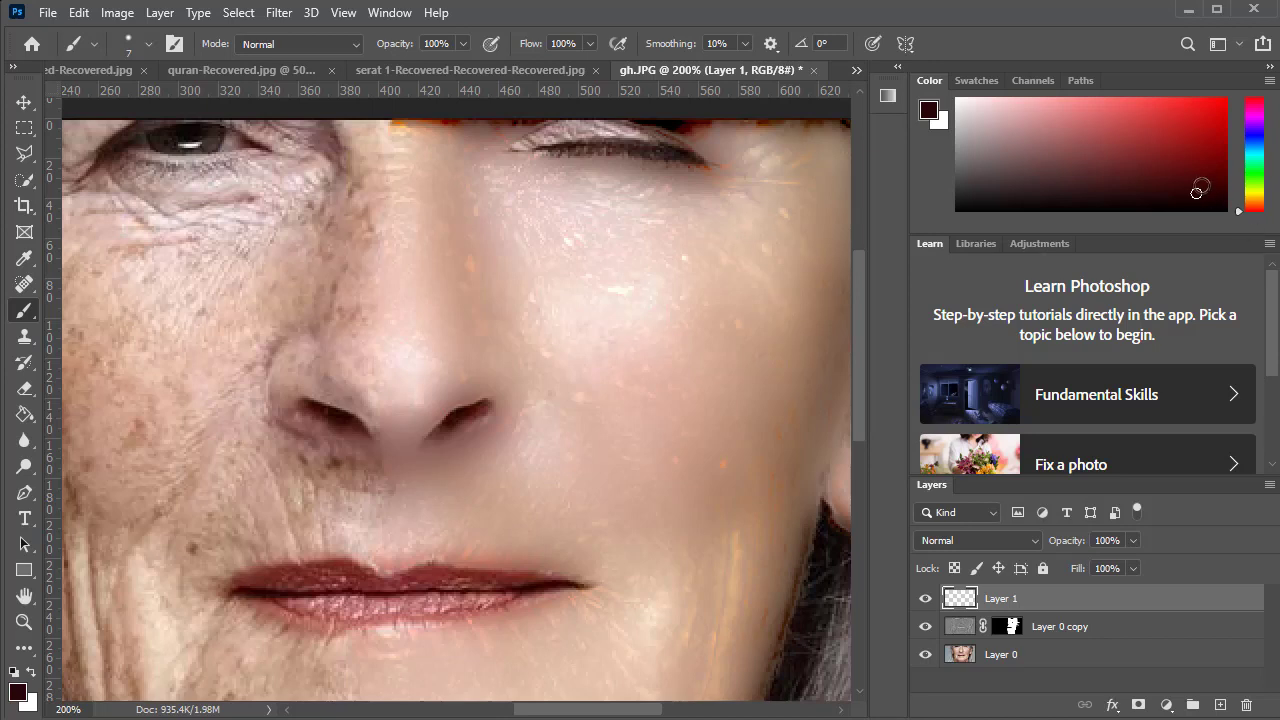
Step: Set the brush to 14 px and paint dark red over the right upper lip
{"action": "right_click", "coordinate": [490, 602]}
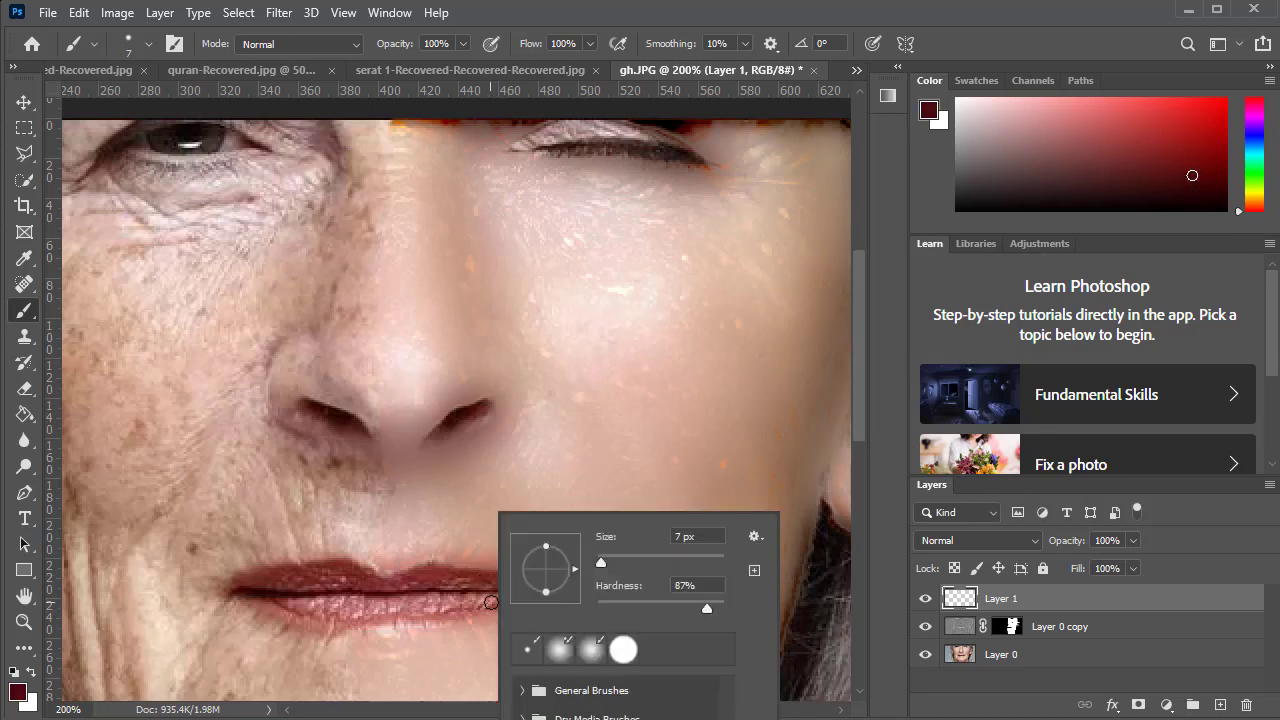
{"action": "left_click", "coordinate": [605, 561]}
{"action": "left_click", "coordinate": [401, 587]}
{"action": "mouse_move", "coordinate": [401, 587]}
{"action": "left_mouse_down"}
{"action": "mouse_move", "coordinate": [435, 566]}
{"action": "mouse_move", "coordinate": [519, 585]}
{"action": "mouse_move", "coordinate": [579, 562]}
{"action": "left_mouse_up"}
{"action": "right_click", "coordinate": [472, 584]}
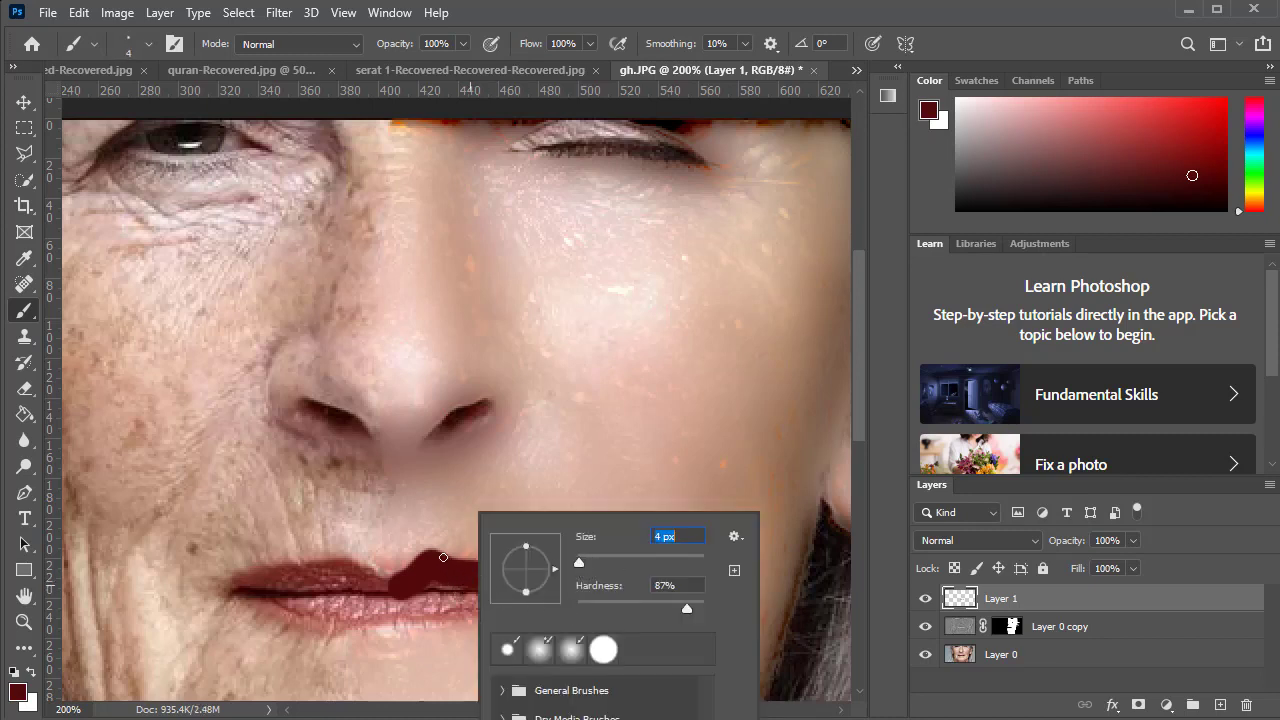
Step: Paint dark red at 4 px over the right halves of the upper and lower lips
{"action": "key", "text": "Return"}
{"action": "left_click_drag", "start_coordinate": [443, 557], "coordinate": [583, 586]}
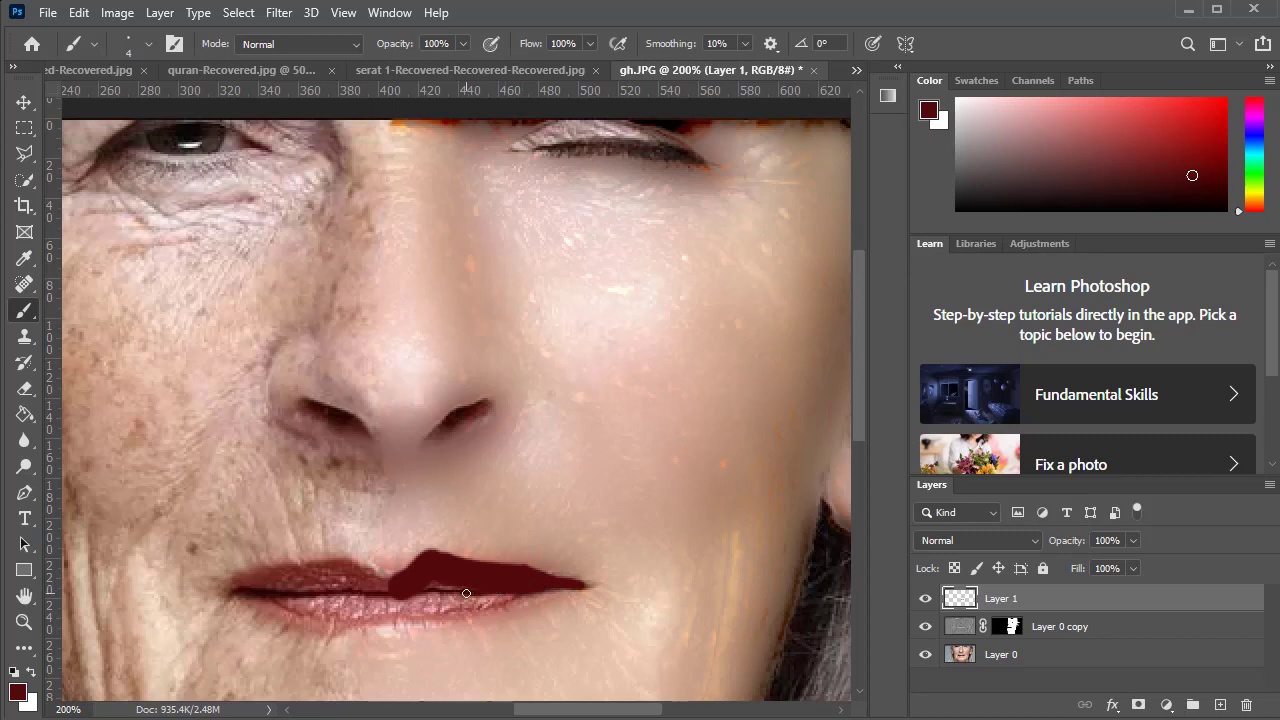
{"action": "left_click_drag", "start_coordinate": [466, 593], "coordinate": [431, 585]}
{"action": "mouse_move", "coordinate": [538, 596]}
{"action": "left_mouse_down"}
{"action": "mouse_move", "coordinate": [433, 612]}
{"action": "mouse_move", "coordinate": [391, 603]}
{"action": "mouse_move", "coordinate": [560, 590]}
{"action": "left_mouse_up"}
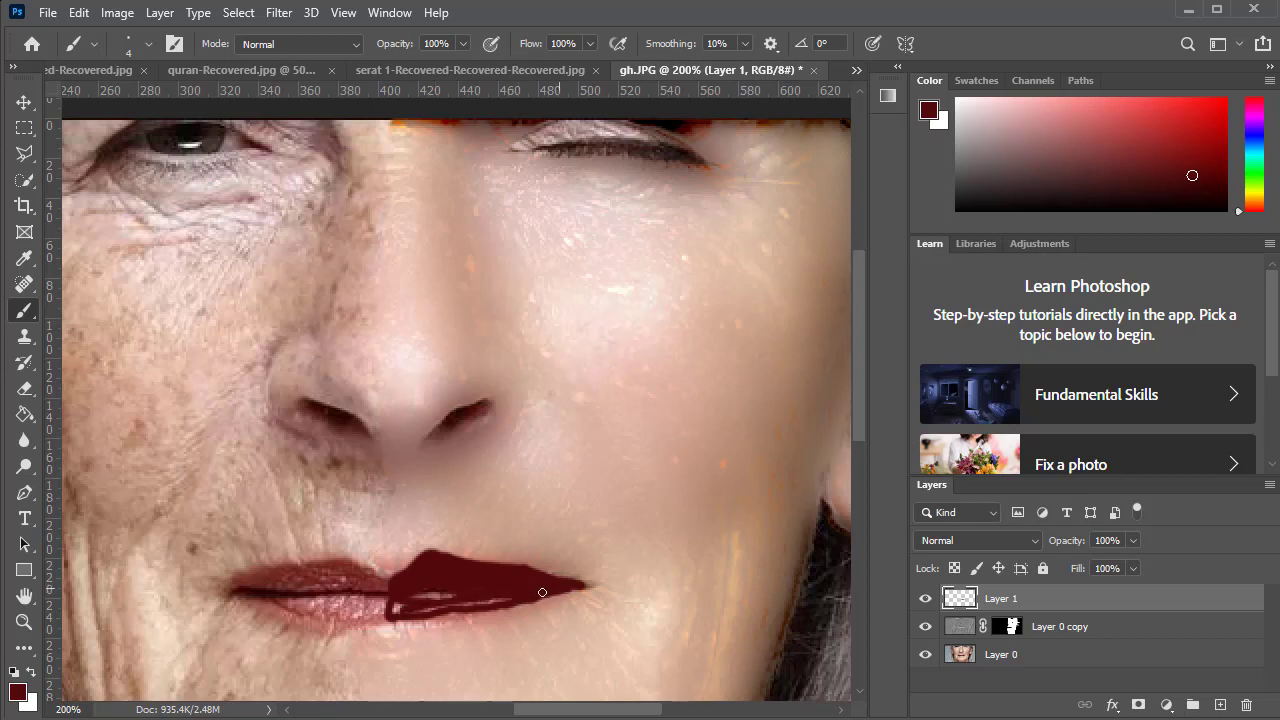
{"action": "left_click_drag", "start_coordinate": [542, 592], "coordinate": [432, 608]}
{"action": "mouse_move", "coordinate": [443, 606]}
{"action": "left_mouse_down"}
{"action": "mouse_move", "coordinate": [398, 608]}
{"action": "mouse_move", "coordinate": [443, 597]}
{"action": "left_mouse_up"}
{"action": "mouse_move", "coordinate": [404, 625]}
{"action": "left_mouse_down"}
{"action": "mouse_move", "coordinate": [486, 610]}
{"action": "mouse_move", "coordinate": [400, 627]}
{"action": "left_mouse_up"}
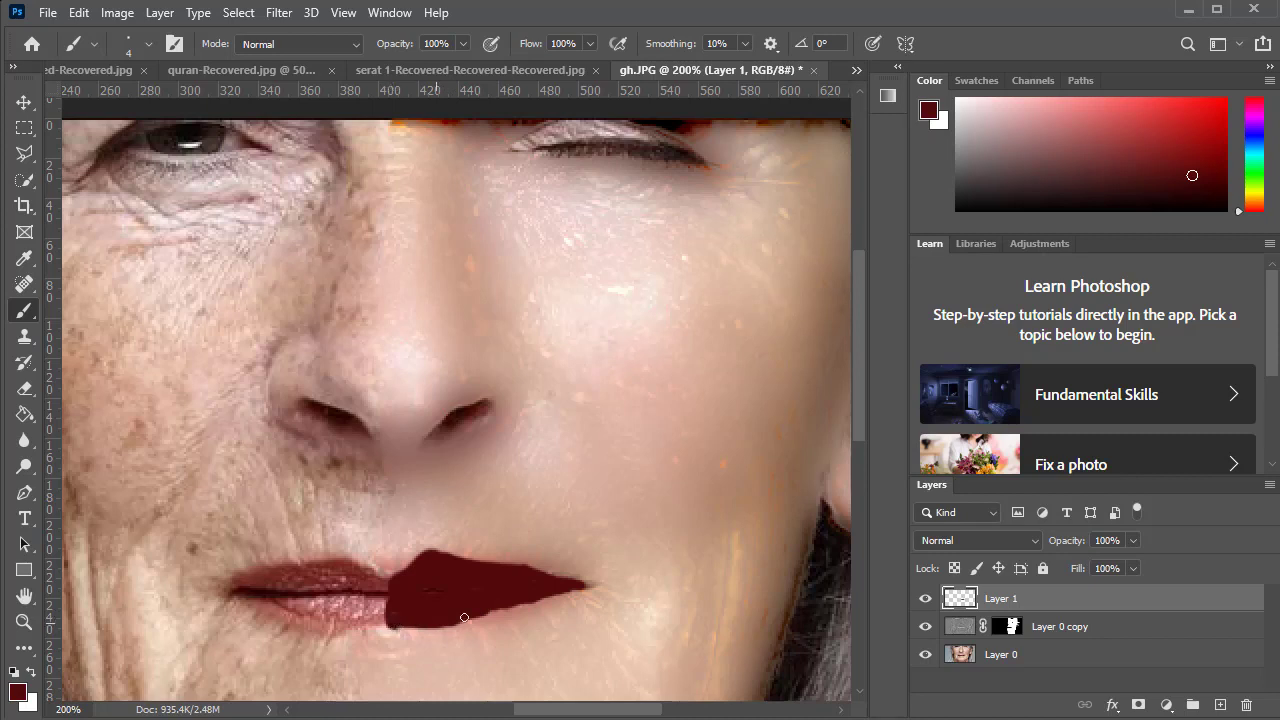
Step: Resize the brush to 10 px, then 6 px, and open Layer 1's blend mode list
{"action": "right_click", "coordinate": [532, 596]}
{"action": "left_click", "coordinate": [619, 563]}
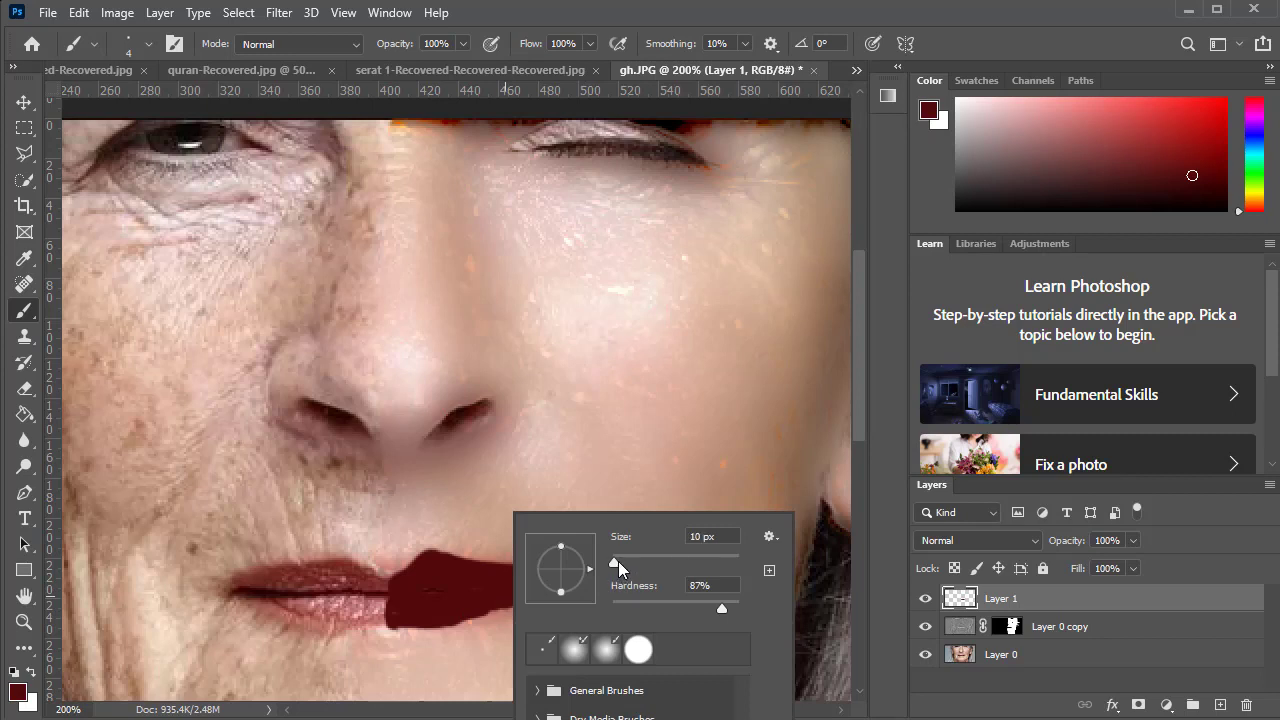
{"action": "key", "text": "Return"}
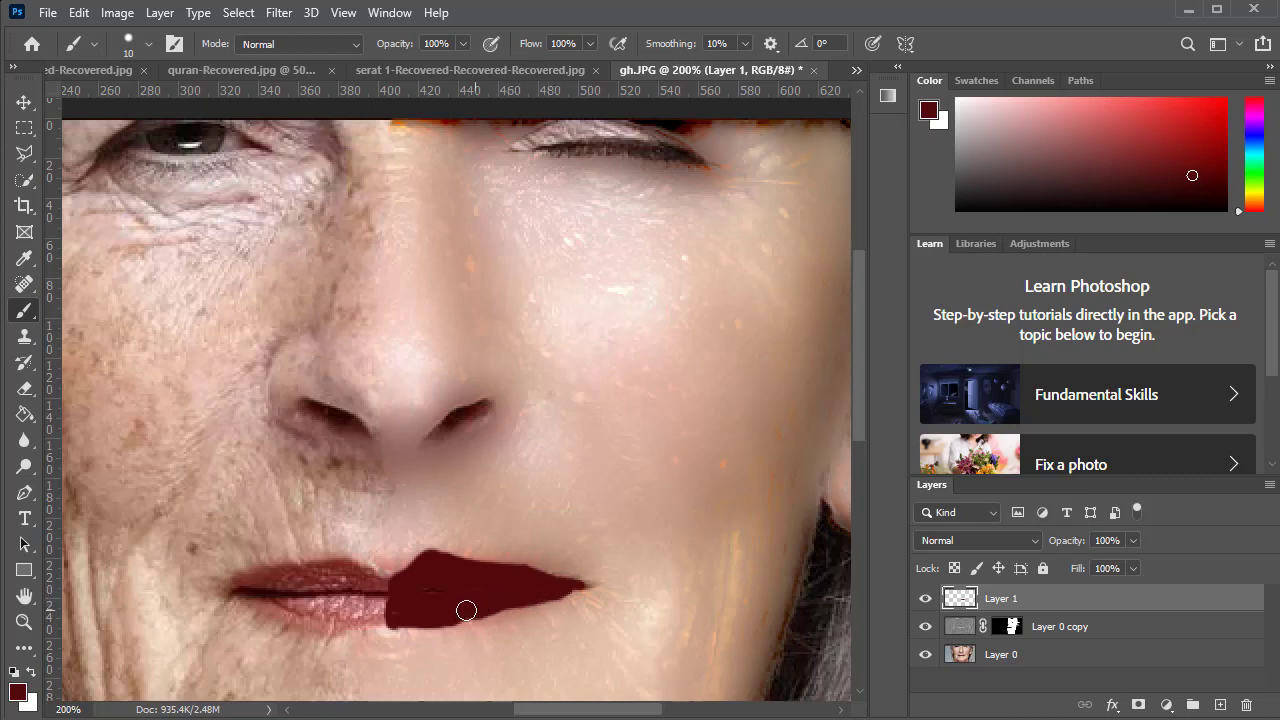
{"action": "right_click", "coordinate": [526, 597]}
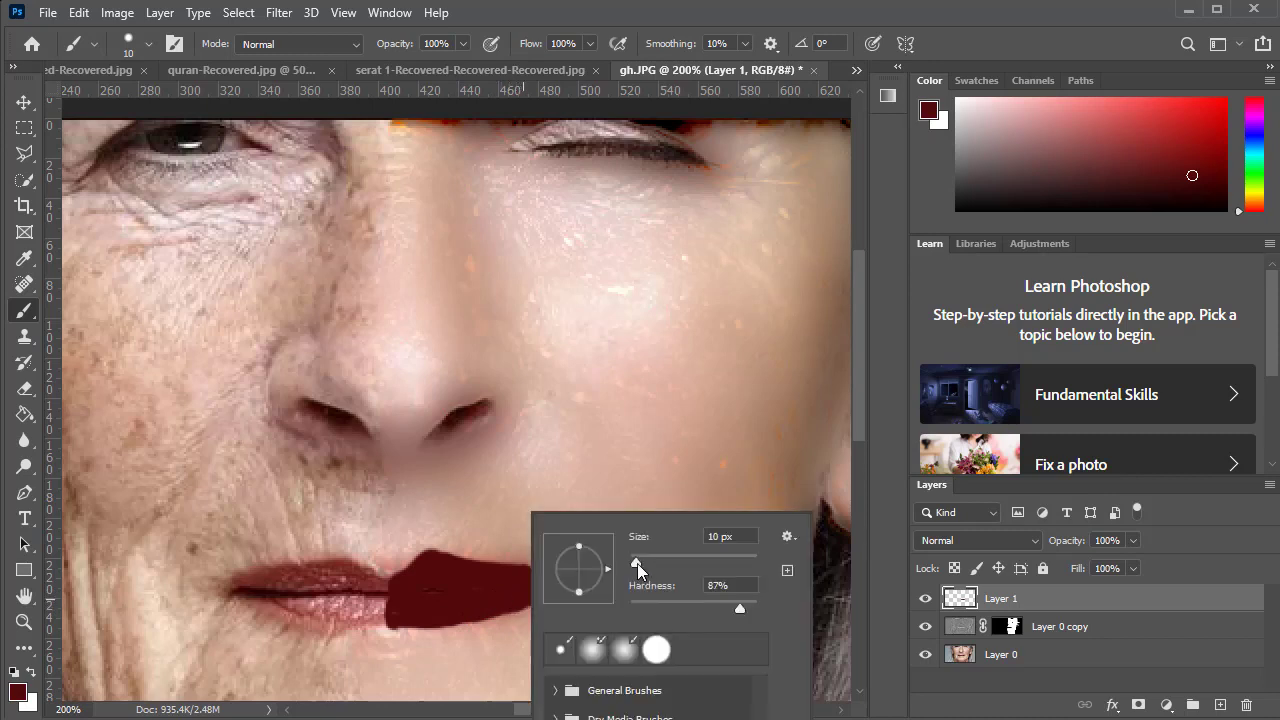
{"action": "left_click_drag", "start_coordinate": [639, 567], "coordinate": [634, 562]}
{"action": "key", "text": "Return"}
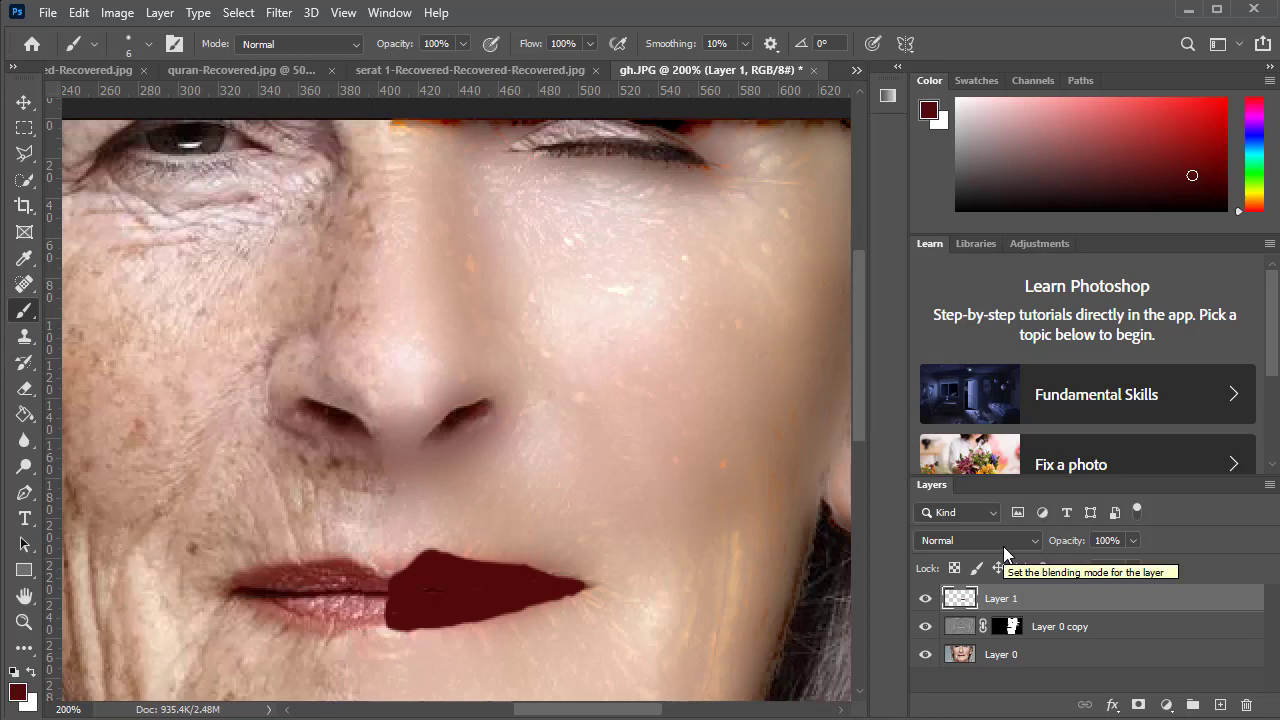
{"action": "left_click", "coordinate": [1003, 546]}
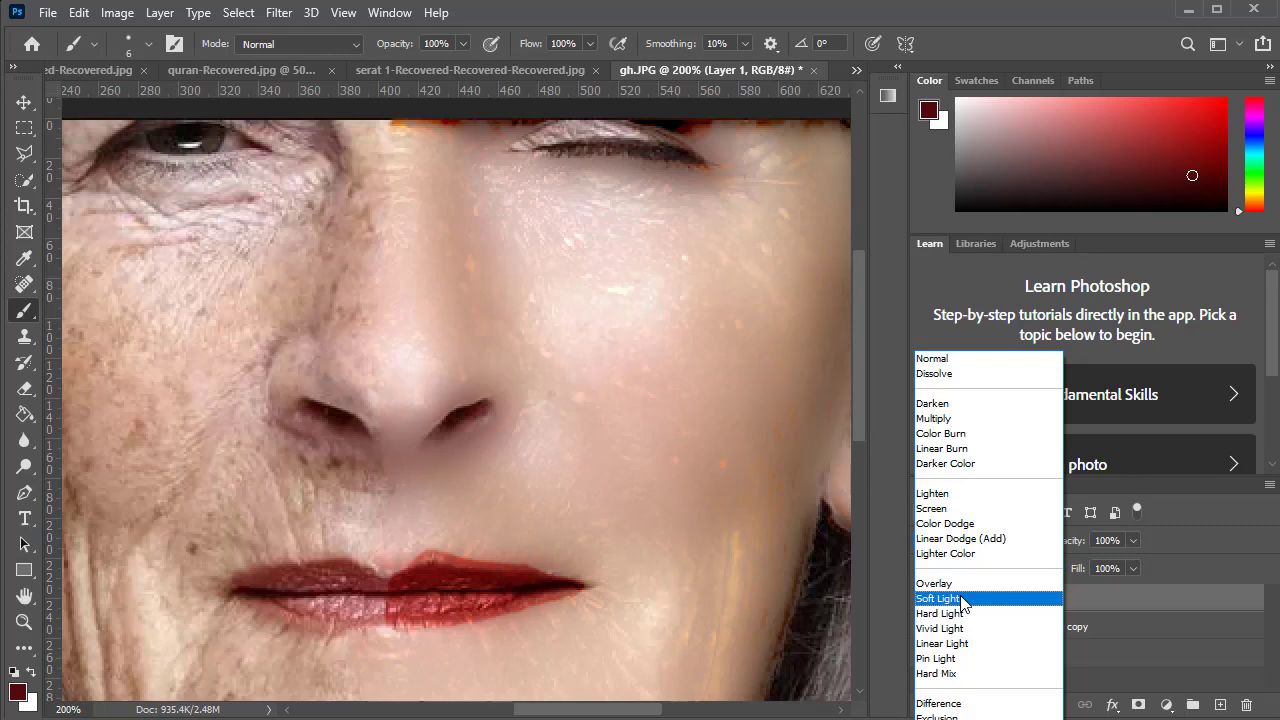
Step: Set Layer 1 to Soft Light and smudge the red lip edges, also on Layer 0 copy
{"action": "left_click", "coordinate": [961, 600]}
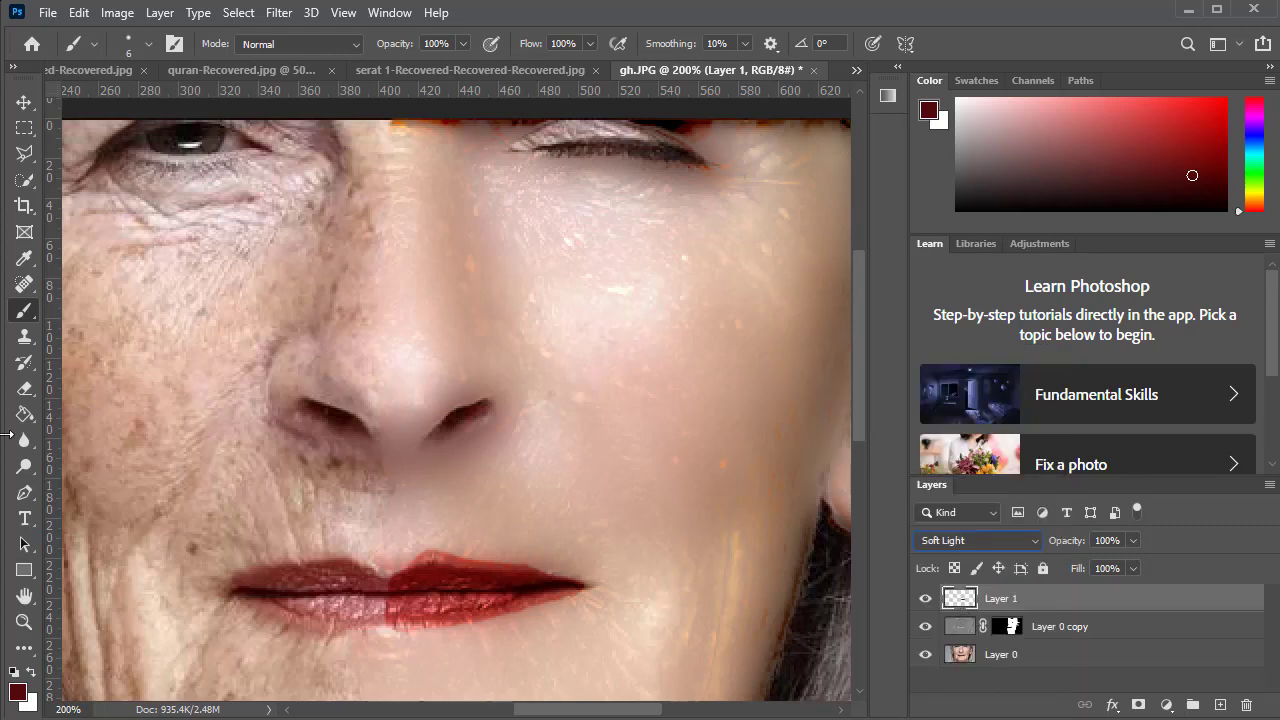
{"action": "left_click", "coordinate": [22, 444]}
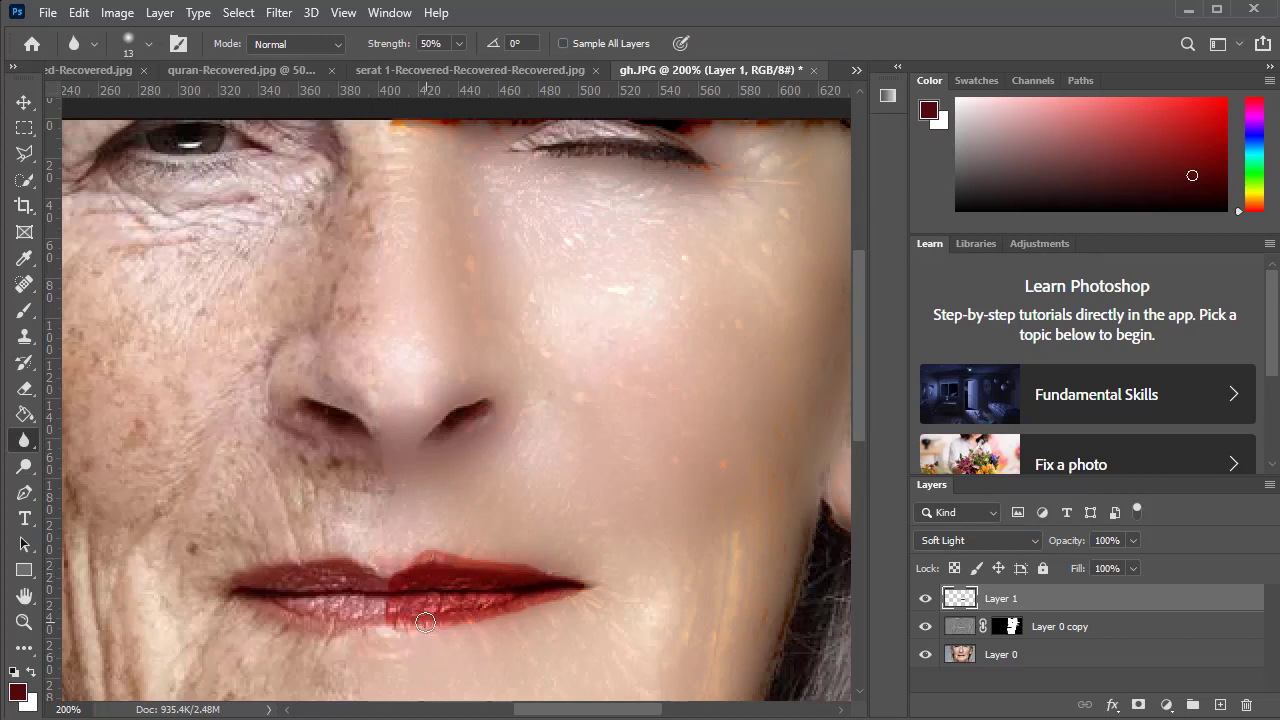
{"action": "right_click", "coordinate": [22, 444]}
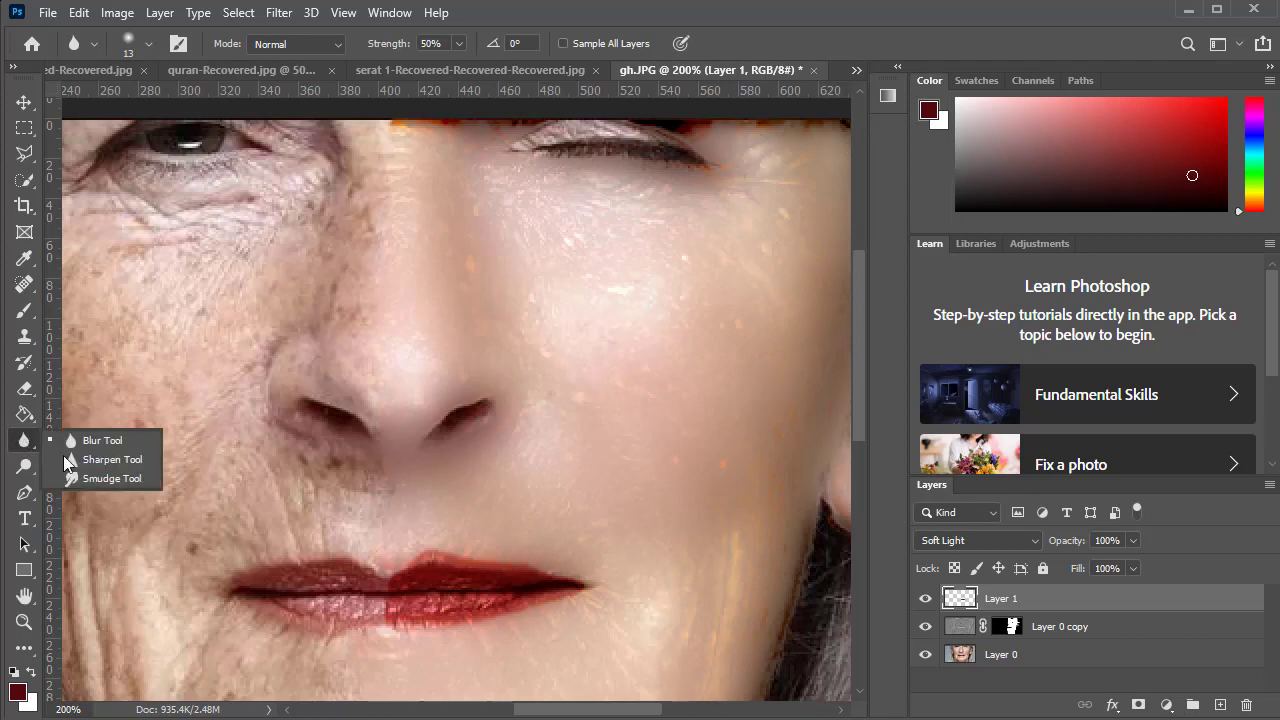
{"action": "left_click", "coordinate": [108, 477]}
{"action": "left_click_drag", "start_coordinate": [408, 611], "coordinate": [423, 623]}
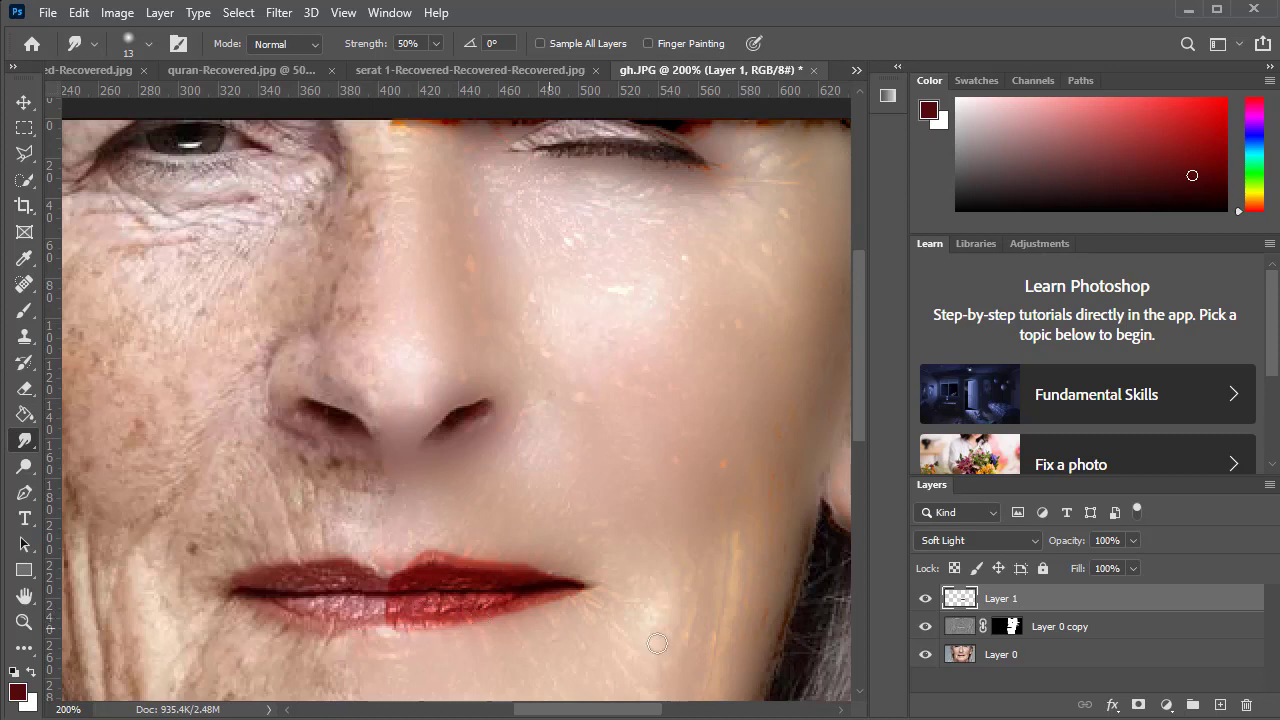
{"action": "left_click", "coordinate": [1182, 627]}
{"action": "mouse_move", "coordinate": [418, 610]}
{"action": "left_mouse_down"}
{"action": "mouse_move", "coordinate": [430, 621]}
{"action": "mouse_move", "coordinate": [466, 594]}
{"action": "mouse_move", "coordinate": [423, 548]}
{"action": "mouse_move", "coordinate": [434, 577]}
{"action": "mouse_move", "coordinate": [443, 563]}
{"action": "mouse_move", "coordinate": [477, 574]}
{"action": "mouse_move", "coordinate": [431, 577]}
{"action": "mouse_move", "coordinate": [461, 578]}
{"action": "left_mouse_up"}
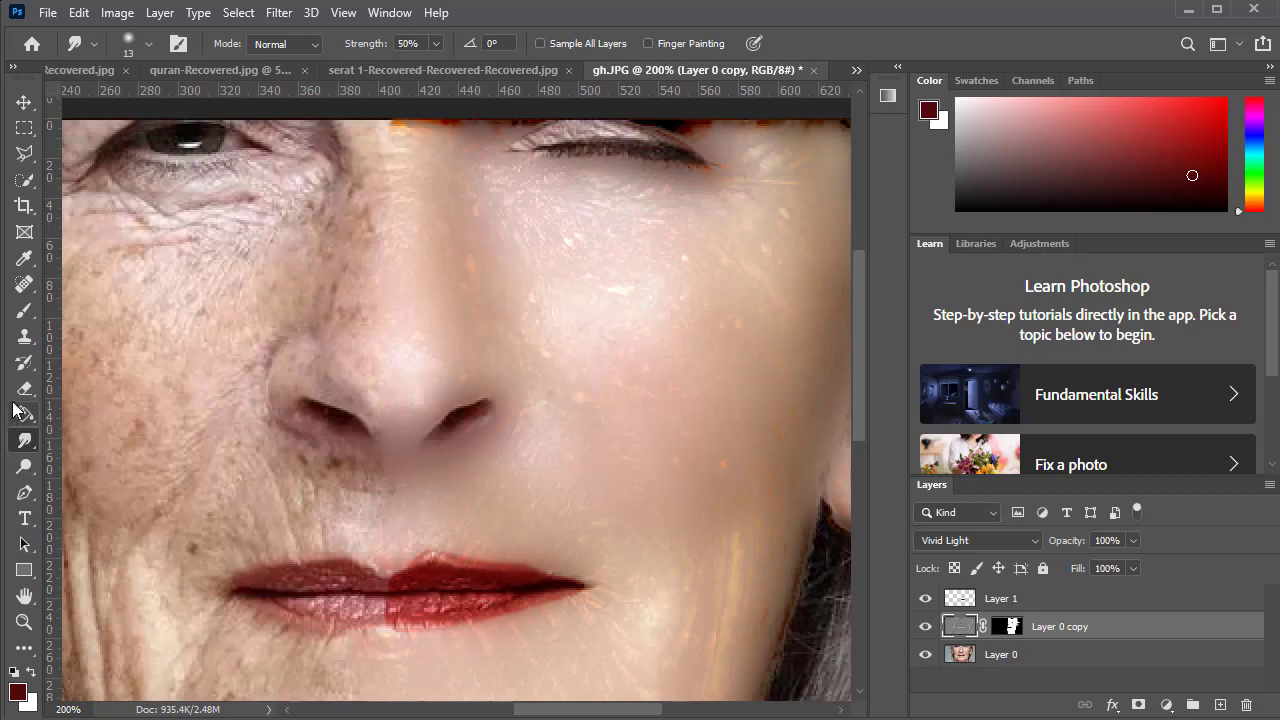
Step: Sharpen the lower lip's texture with the Sharpen Tool
{"action": "right_click", "coordinate": [24, 441]}
{"action": "left_click", "coordinate": [100, 462]}
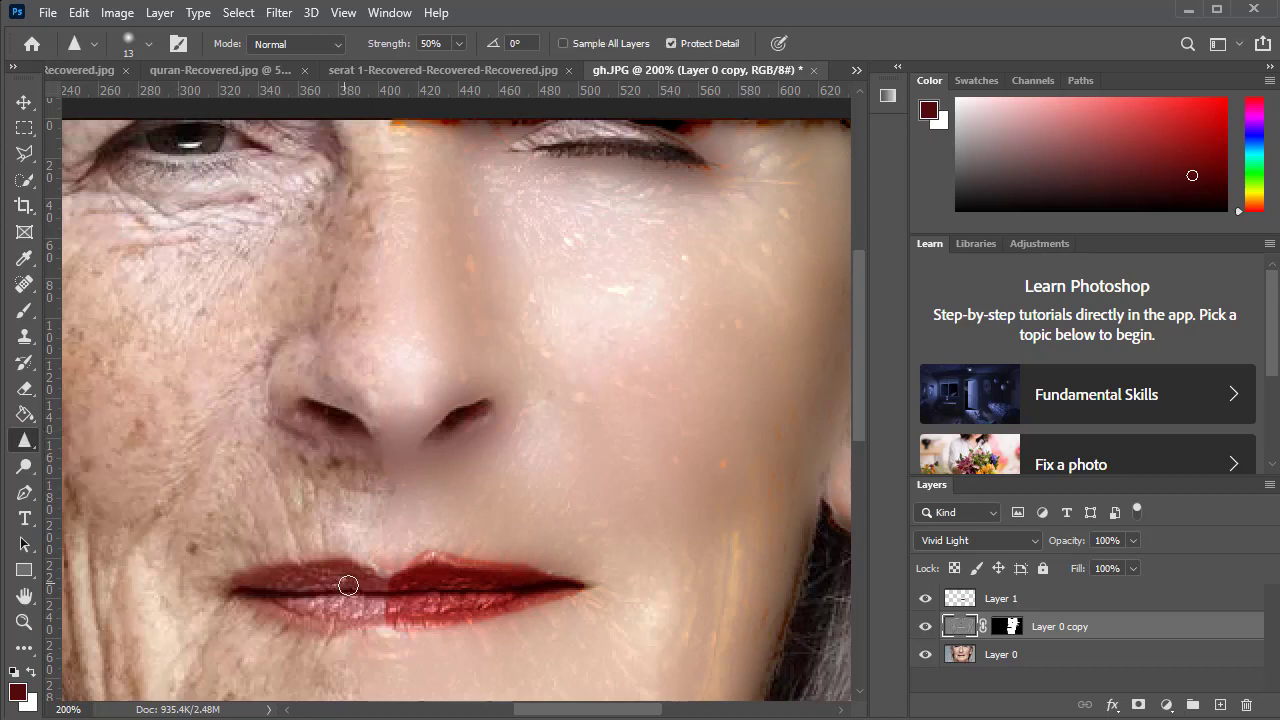
{"action": "mouse_move", "coordinate": [348, 585]}
{"action": "left_mouse_down"}
{"action": "mouse_move", "coordinate": [408, 604]}
{"action": "mouse_move", "coordinate": [409, 616]}
{"action": "mouse_move", "coordinate": [522, 602]}
{"action": "mouse_move", "coordinate": [477, 577]}
{"action": "mouse_move", "coordinate": [443, 577]}
{"action": "mouse_move", "coordinate": [570, 588]}
{"action": "left_mouse_up"}
Step: Zoom out with the Zoom tool to view the whole portrait at 100%
{"action": "left_click", "coordinate": [25, 623]}
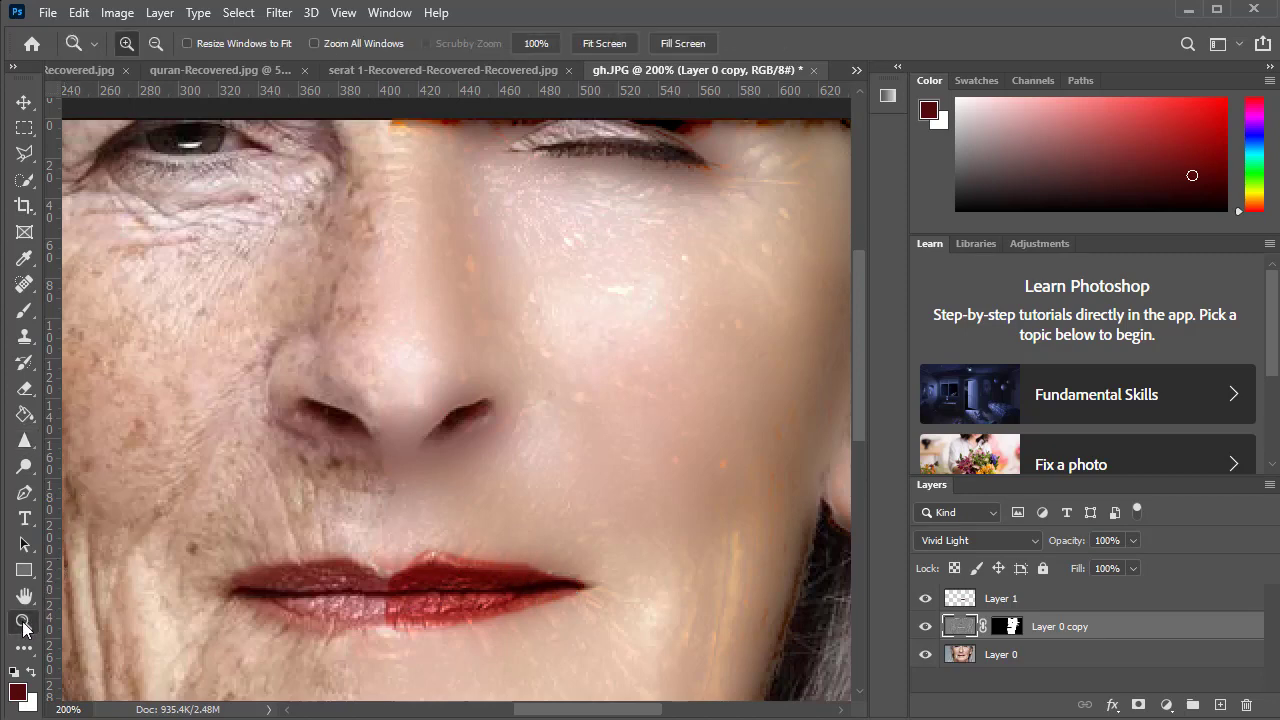
{"action": "left_click", "coordinate": [155, 43]}
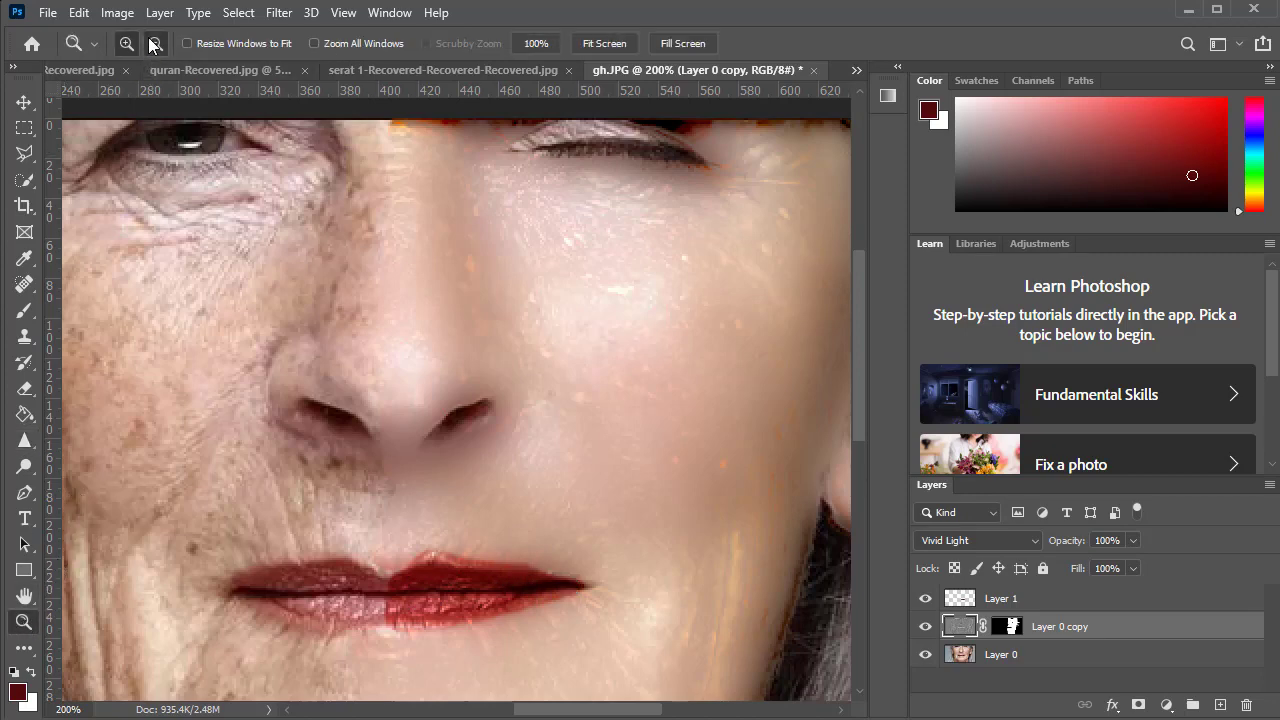
{"action": "left_click", "coordinate": [451, 382]}
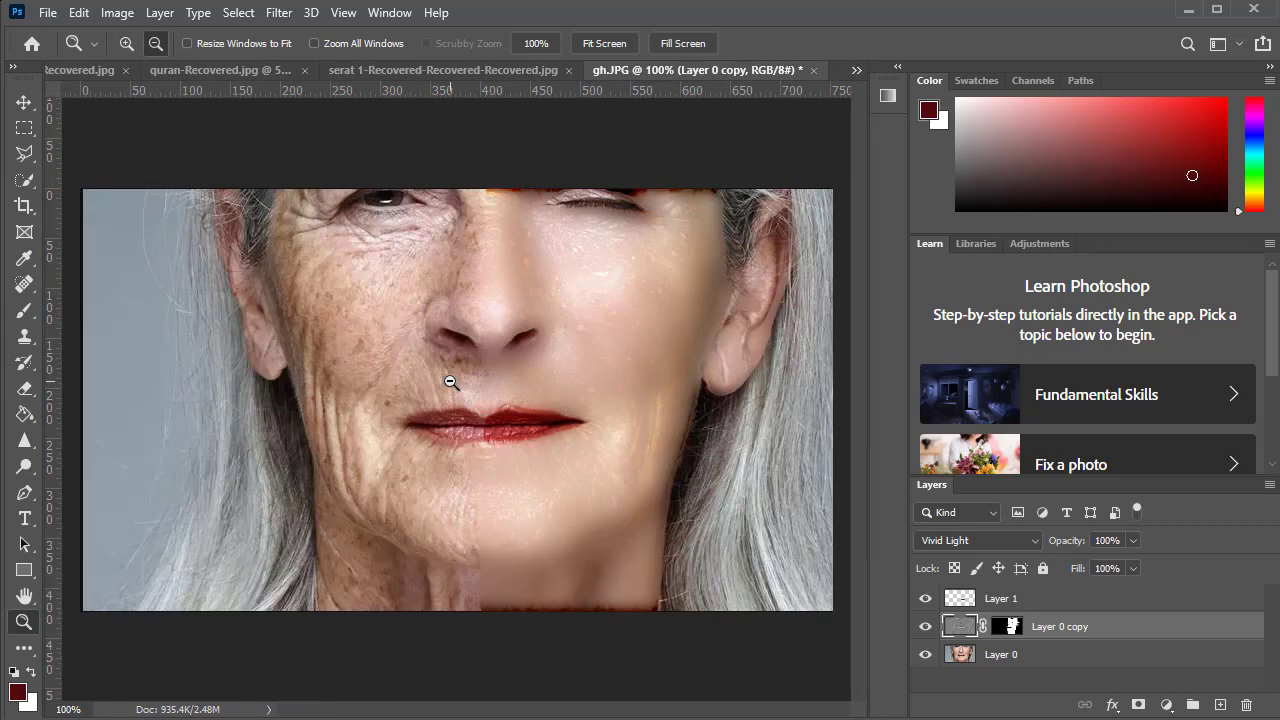
Step: On a new layer, draw a black vertical line with the standard brush down the face's centre
{"action": "left_click", "coordinate": [25, 290]}
{"action": "left_click", "coordinate": [38, 312]}
{"action": "right_click", "coordinate": [38, 312]}
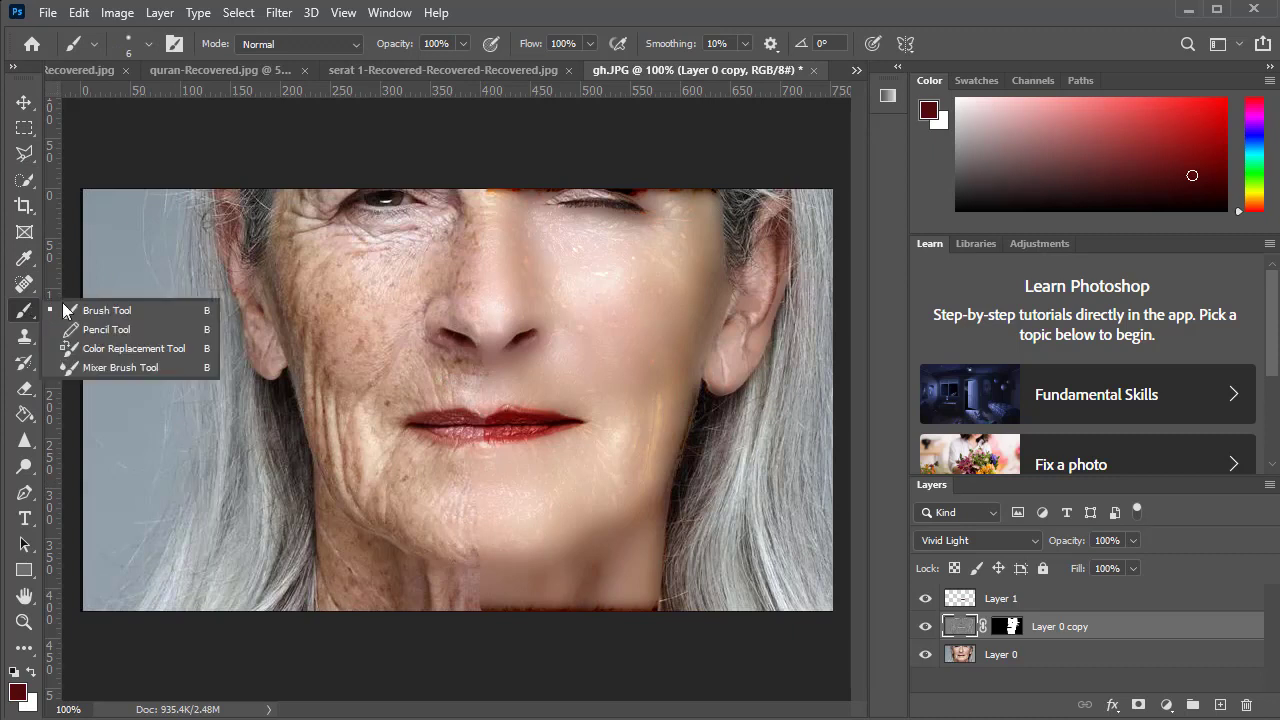
{"action": "left_click", "coordinate": [65, 311]}
{"action": "left_click", "coordinate": [1220, 705]}
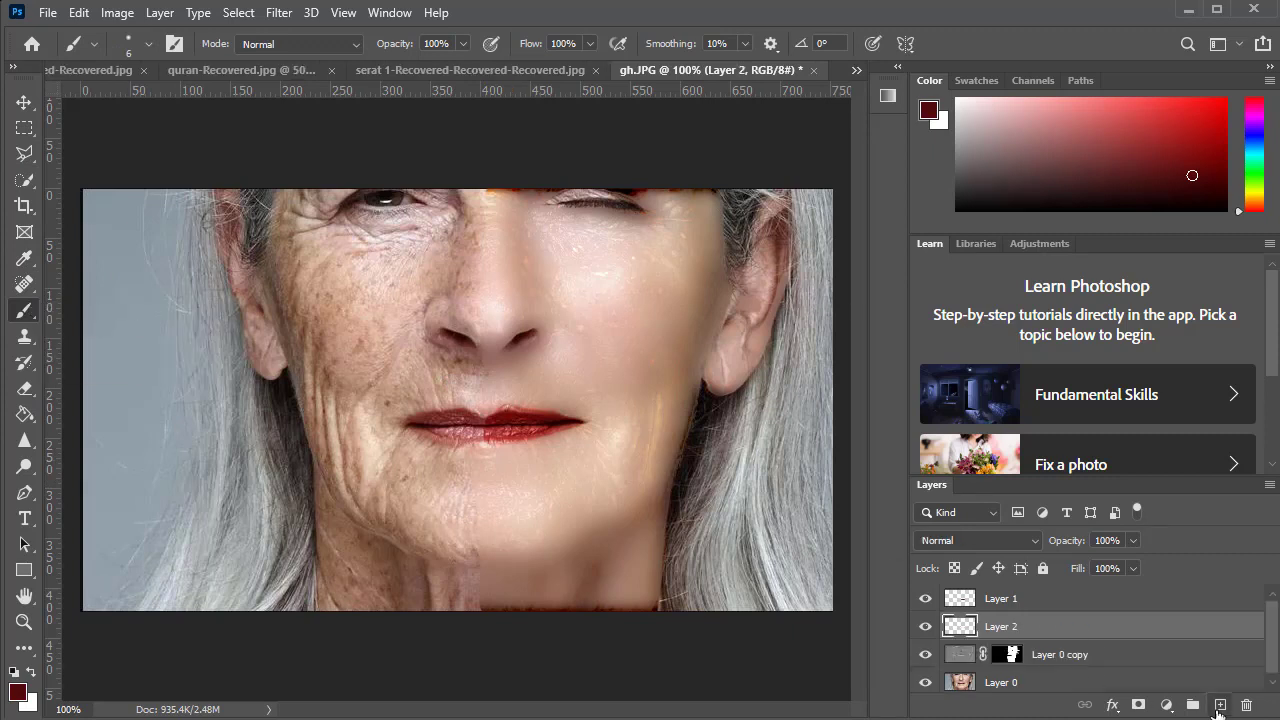
{"action": "left_click", "coordinate": [957, 210]}
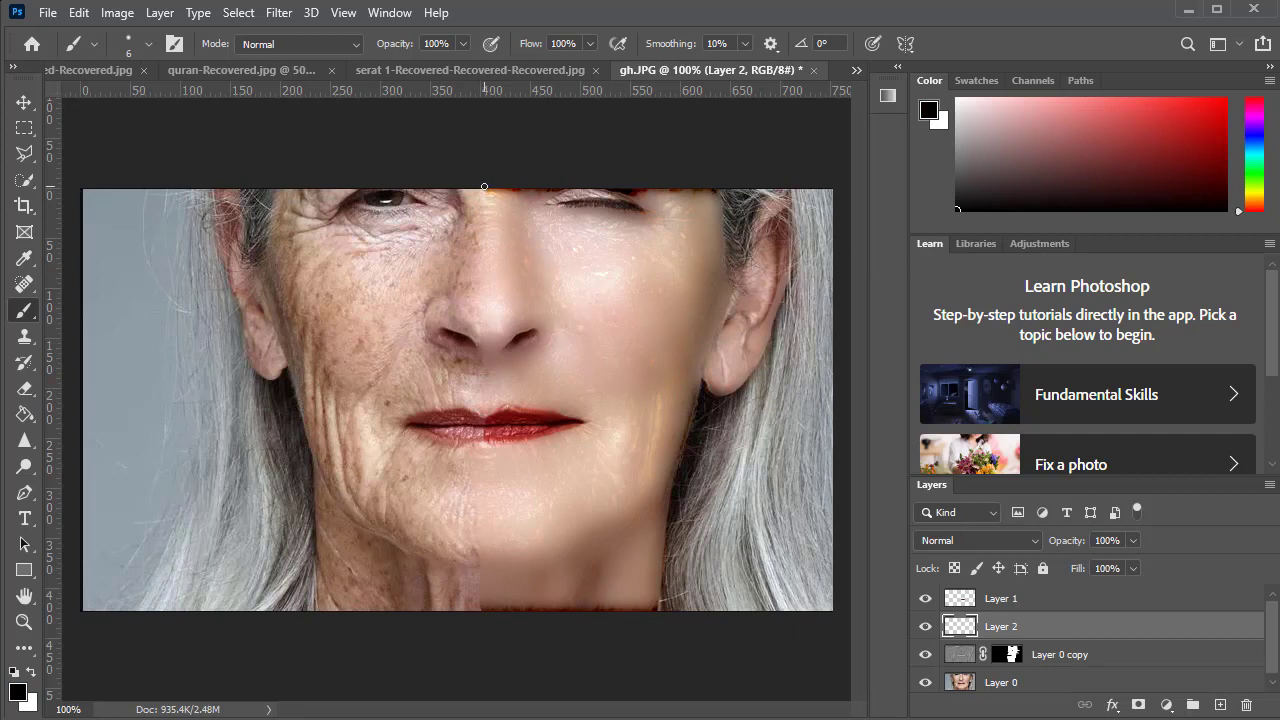
{"action": "left_click_drag", "start_coordinate": [484, 187], "coordinate": [484, 612]}
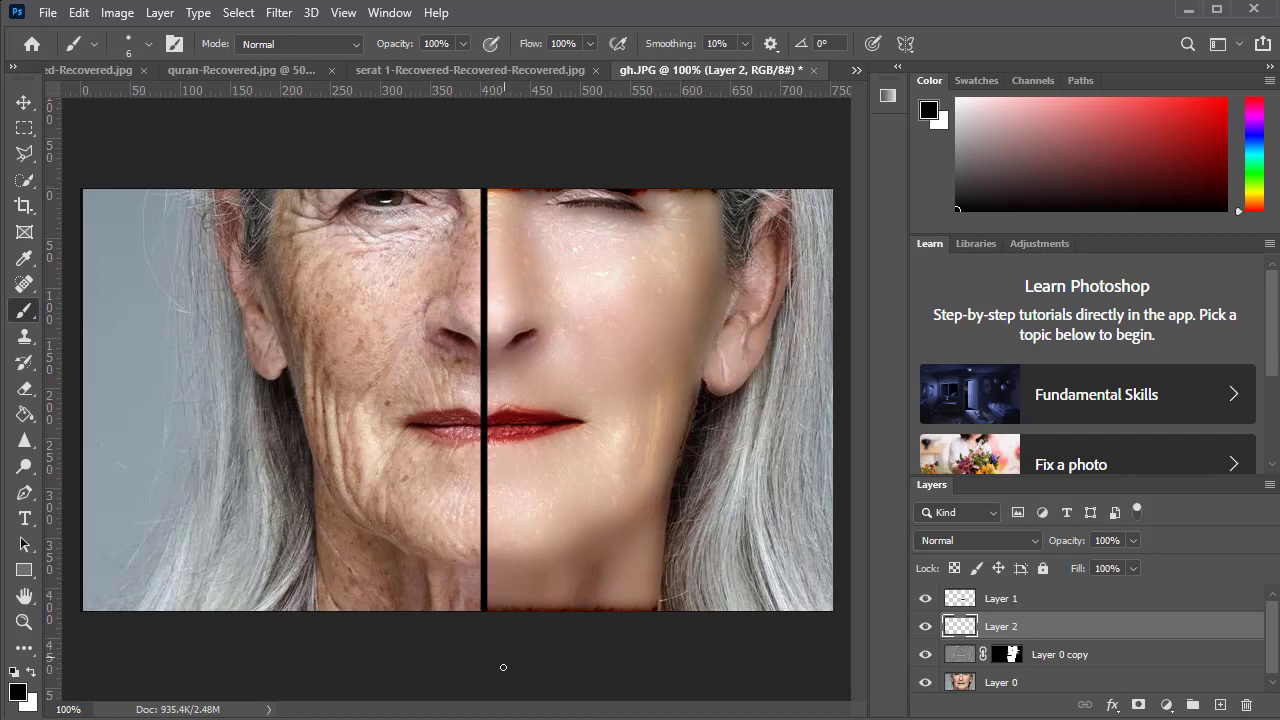